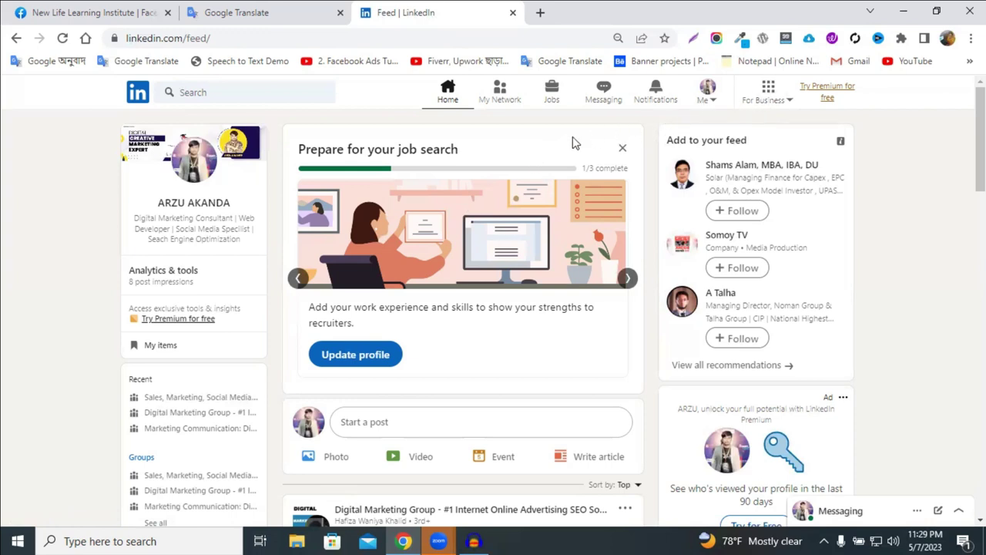
# - Go to the LinkedIn Groups page and start creating a new group
pyautogui.click(773, 104)
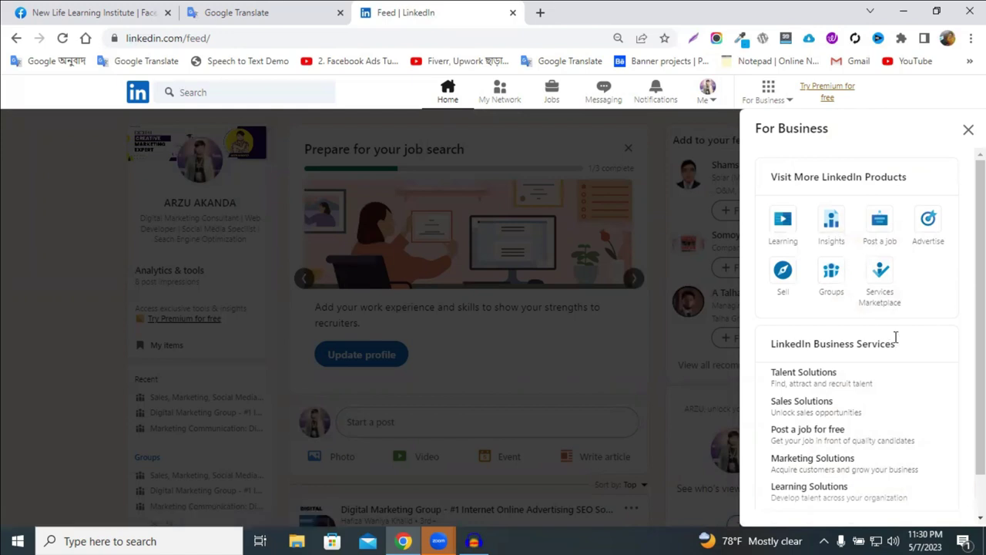
pyautogui.scroll(-1, 894, 339)
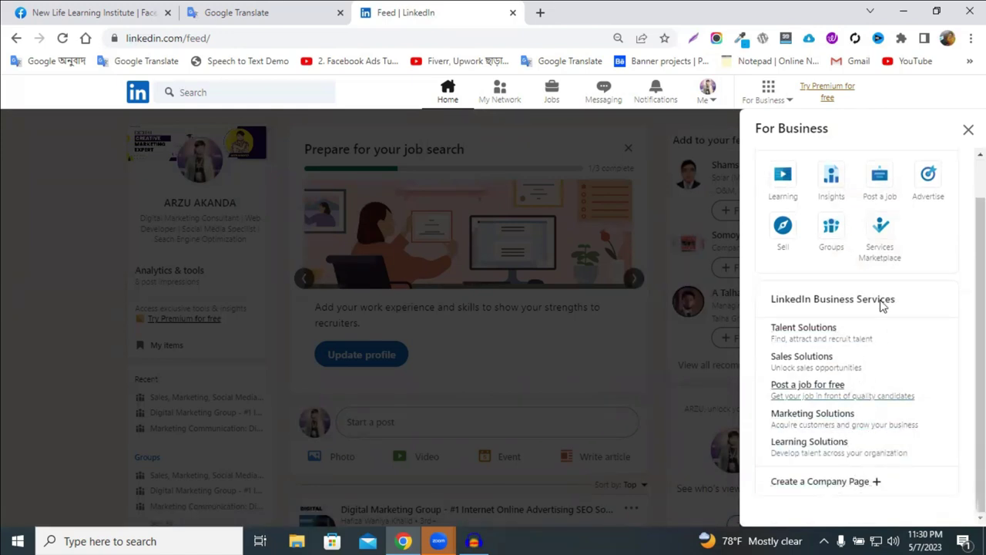
pyautogui.scroll(1, 863, 334)
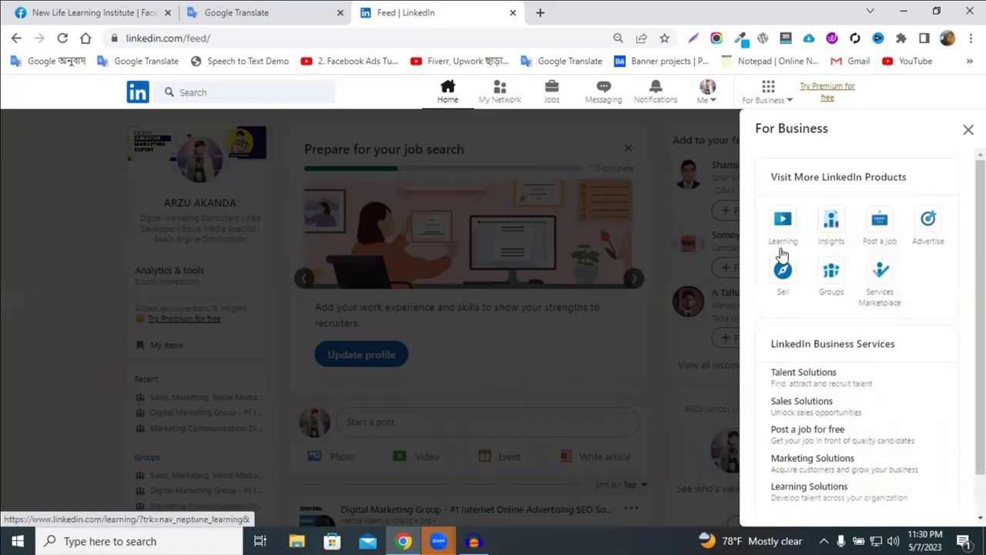
pyautogui.click(831, 276)
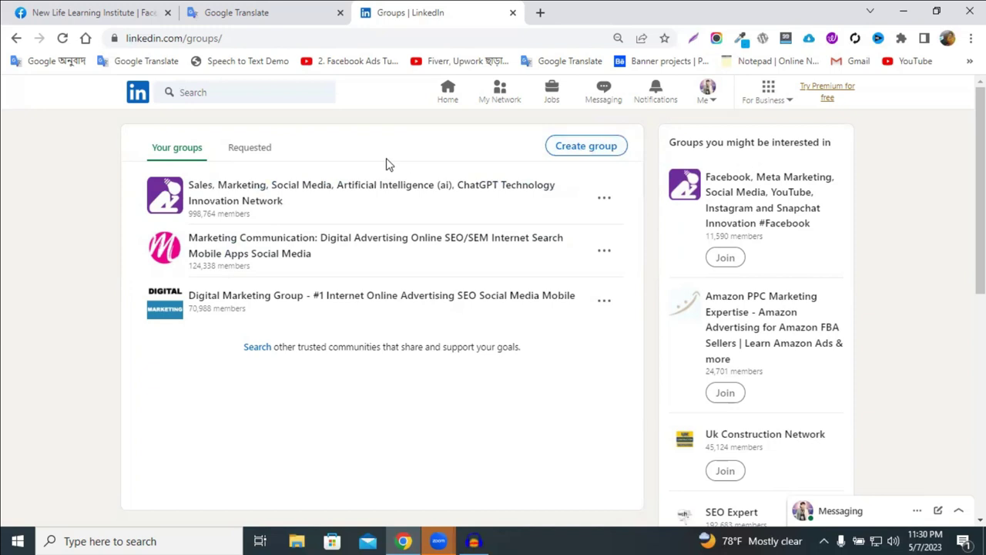
pyautogui.click(590, 151)
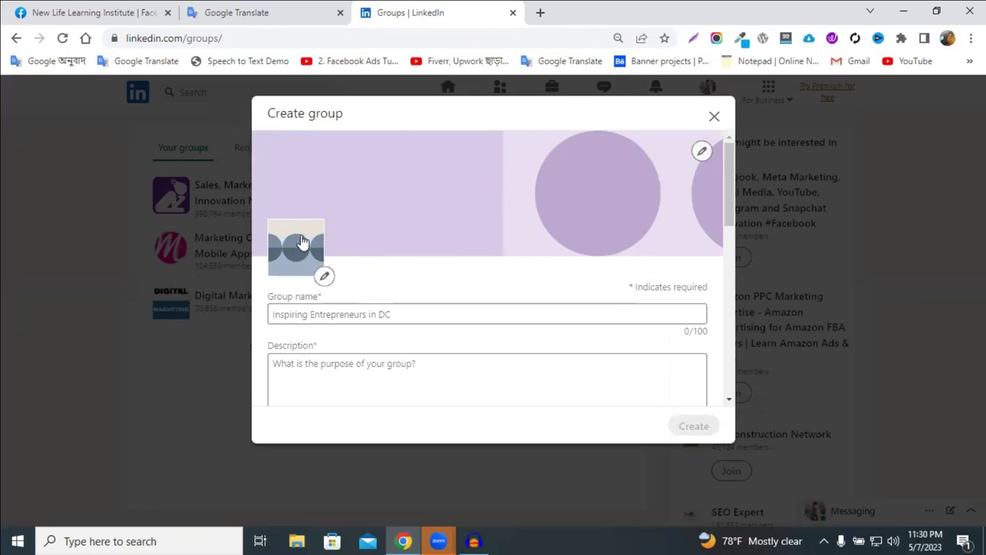
# - Upload the New Life Learning IT Institute logo from the Downloads folder as the group's logo and apply it with the default crop
pyautogui.click(116, 11)
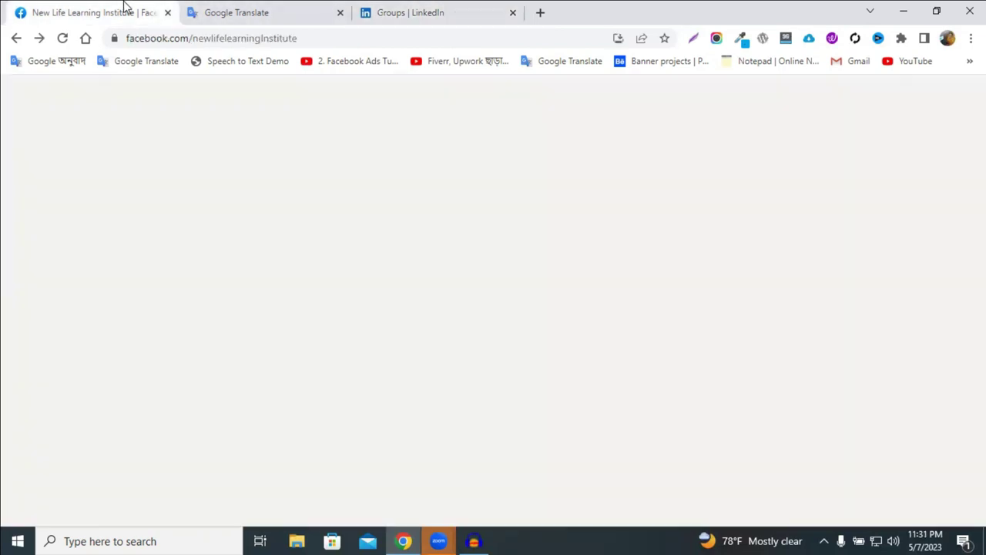
pyautogui.click(432, 11)
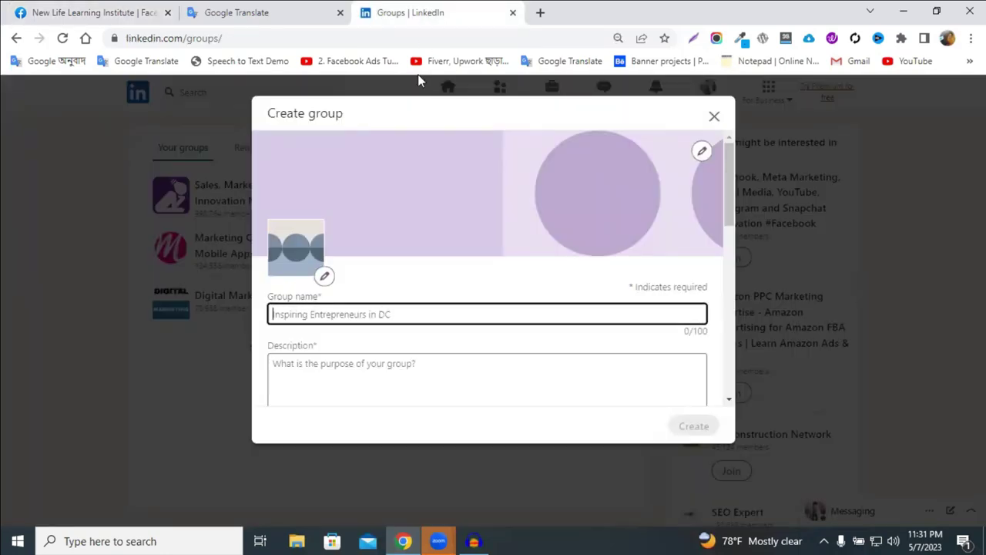
pyautogui.click(324, 278)
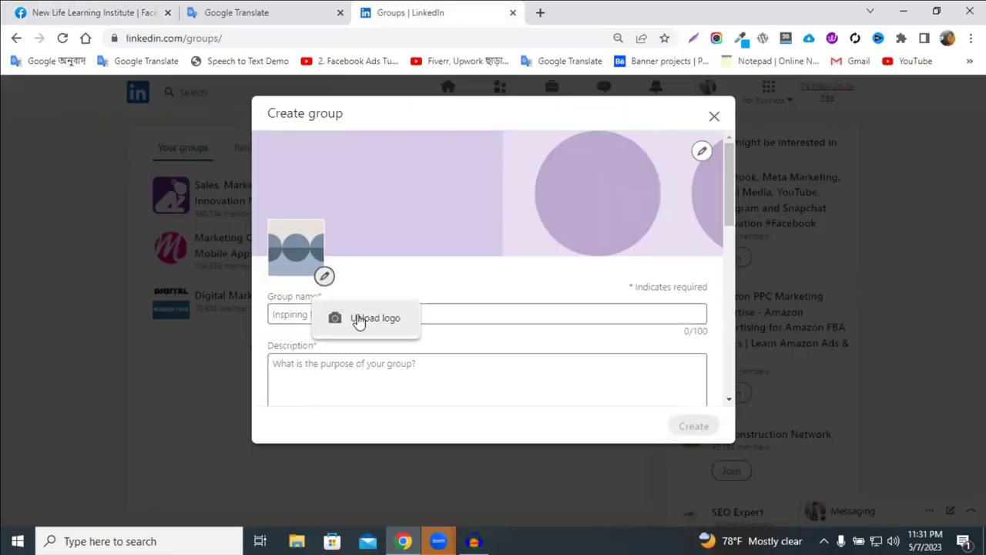
pyautogui.click(394, 319)
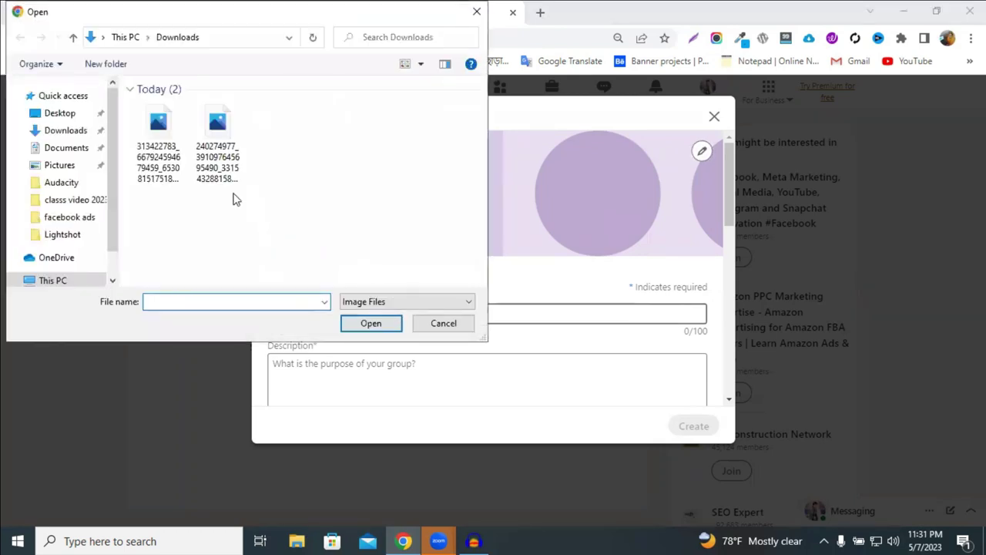
pyautogui.click(177, 141)
pyautogui.click(368, 326)
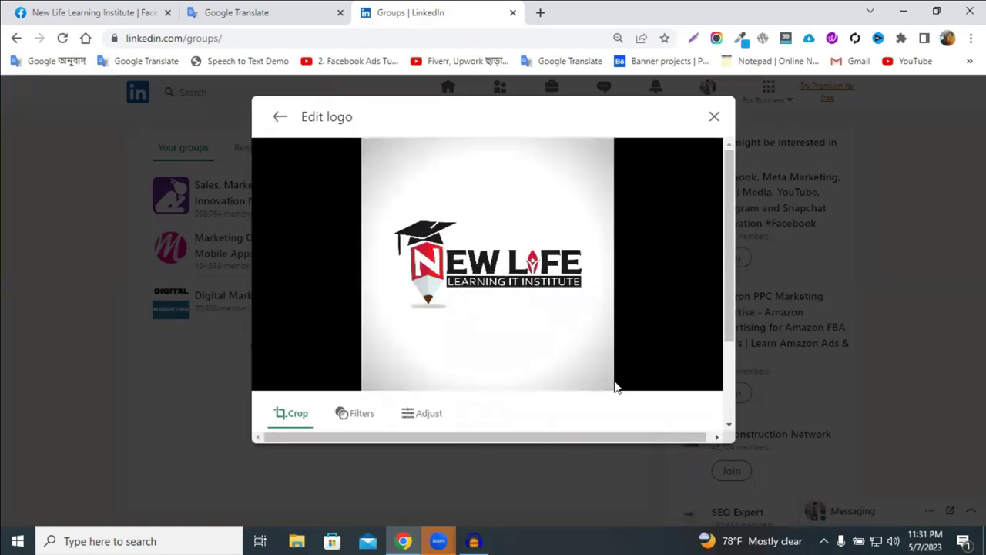
pyautogui.scroll(-2, 733, 315)
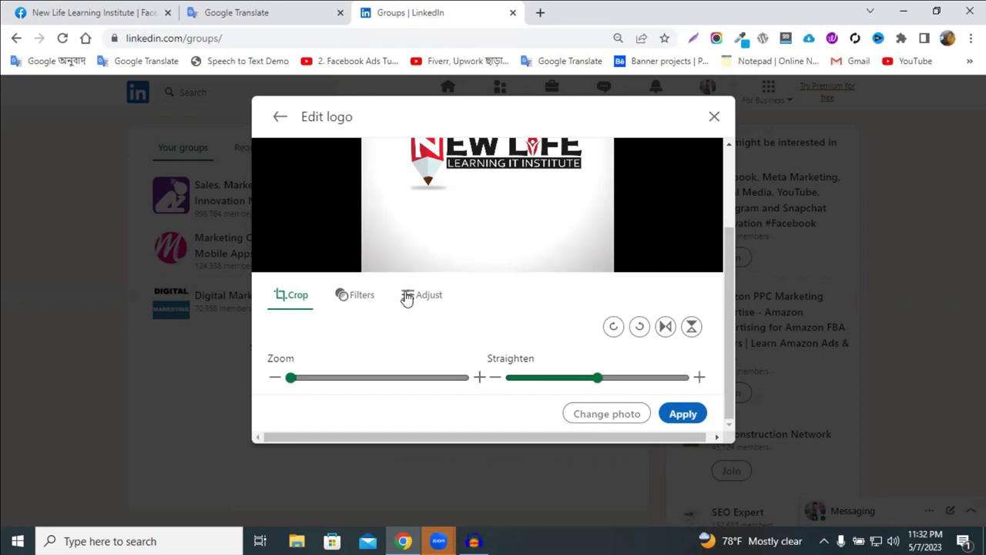
pyautogui.scroll(2, 407, 299)
pyautogui.scroll(-1, 462, 268)
pyautogui.scroll(-1, 462, 268)
pyautogui.click(687, 417)
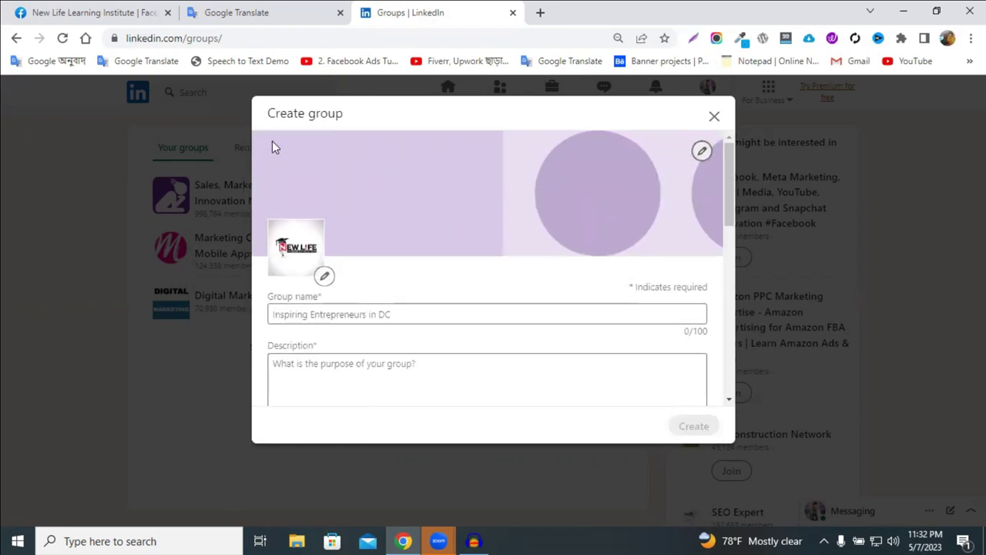
# - Upload the megaphone-and-phone banner image from the Downloads folder as the group's cover photo and apply the crop
pyautogui.click(701, 151)
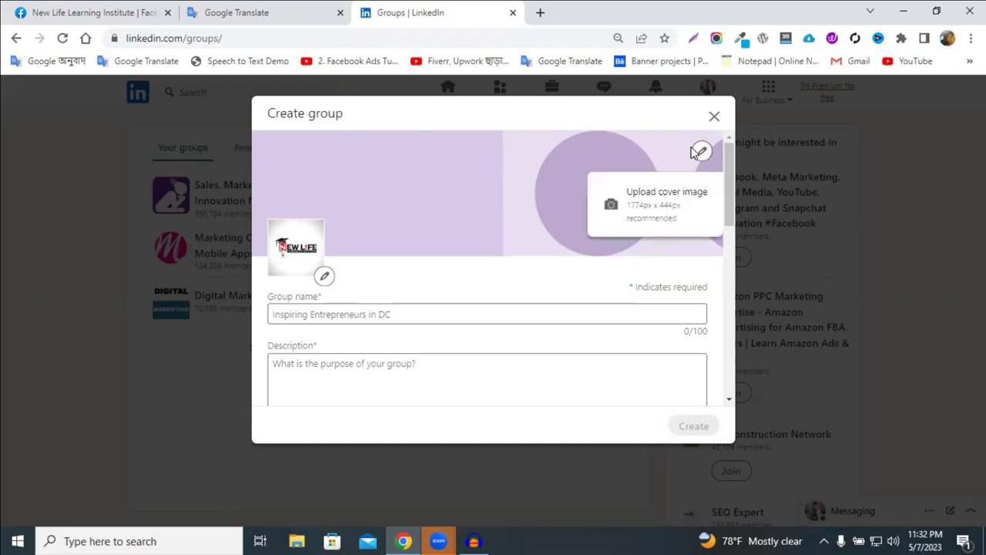
pyautogui.click(630, 195)
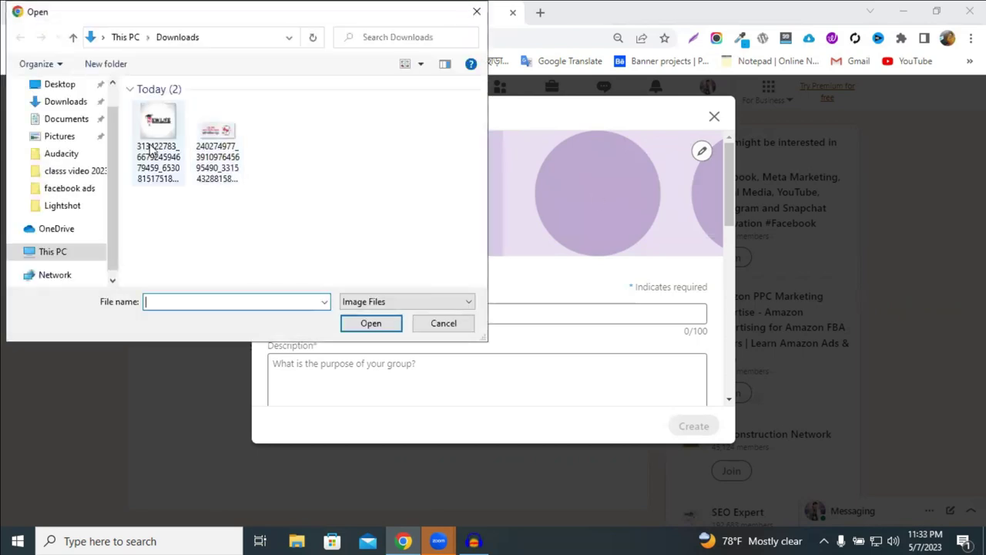
pyautogui.click(217, 148)
pyautogui.click(370, 323)
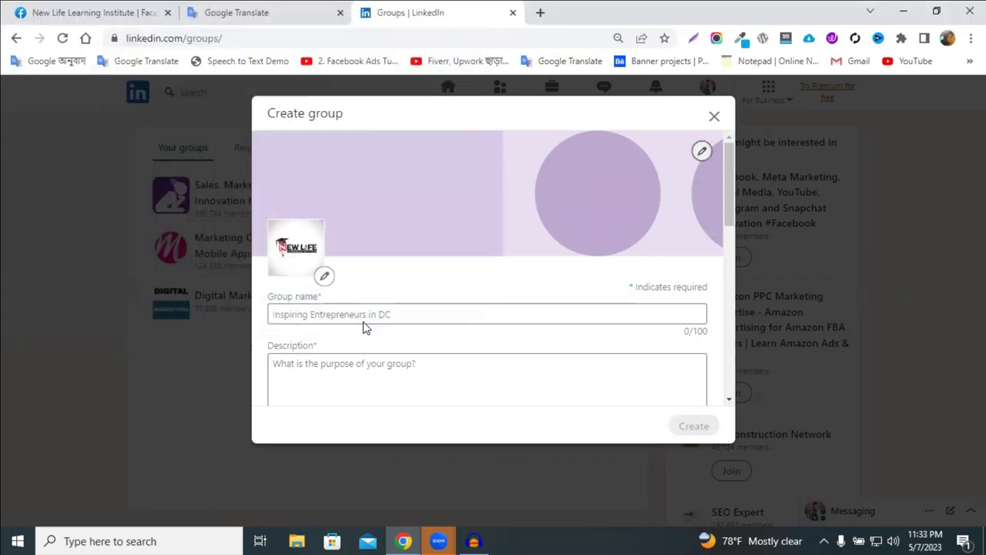
pyautogui.moveTo(539, 272)
pyautogui.mouseDown()
pyautogui.moveTo(545, 239)
pyautogui.moveTo(545, 257)
pyautogui.mouseUp()
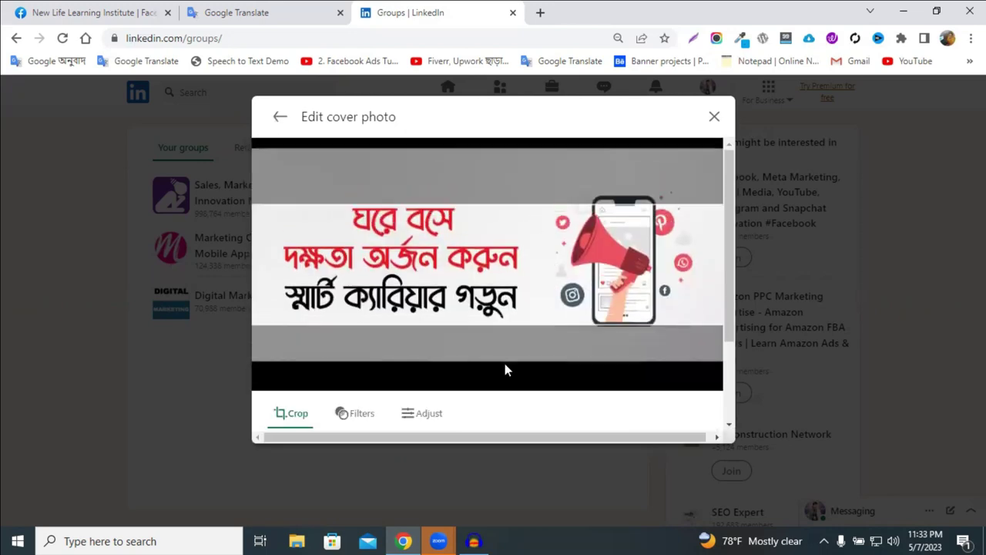
pyautogui.scroll(-3, 506, 370)
pyautogui.click(291, 379)
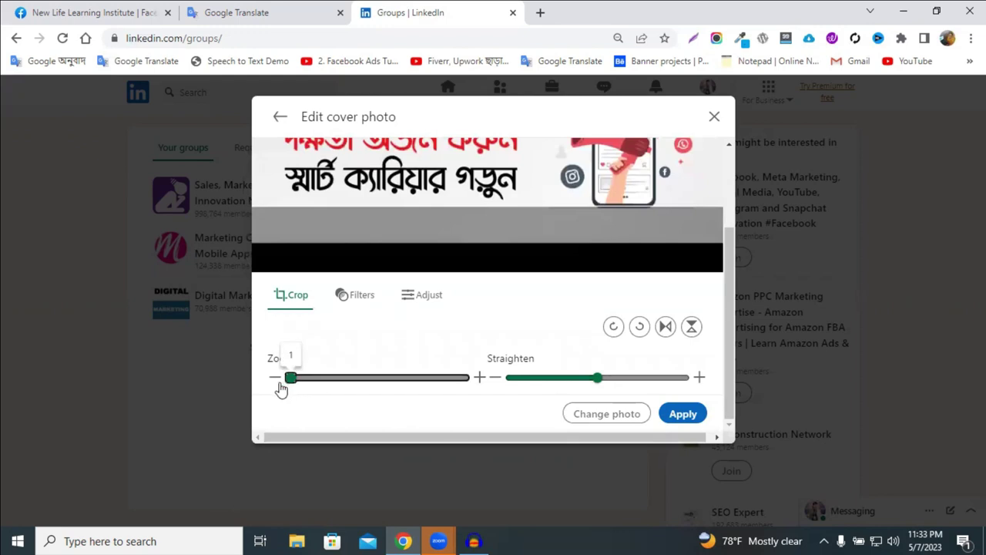
pyautogui.click(681, 413)
pyautogui.scroll(3, 517, 315)
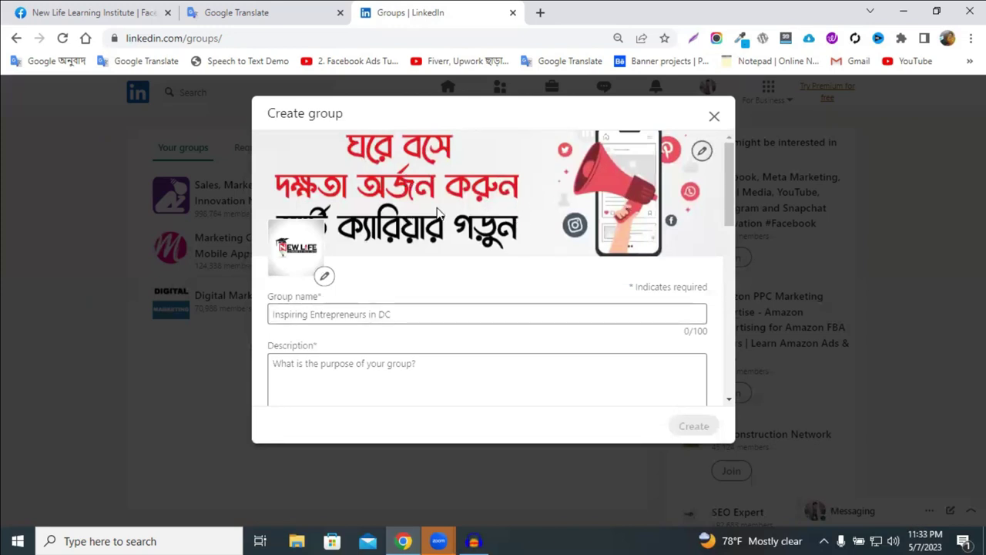
# - Copy the page name from the Facebook page and enter "New Life Learning Institute" as the group name
pyautogui.scroll(-2, 493, 251)
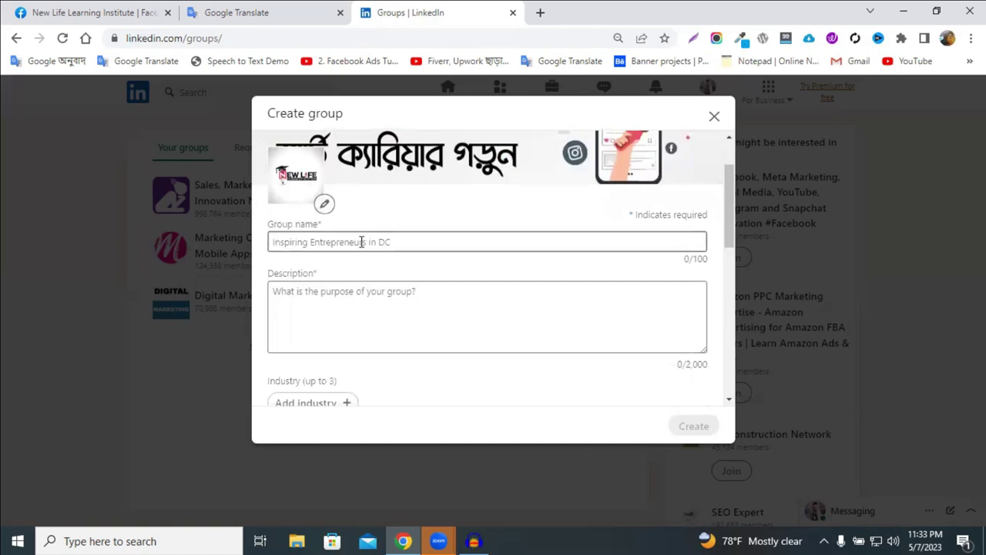
pyautogui.click(115, 12)
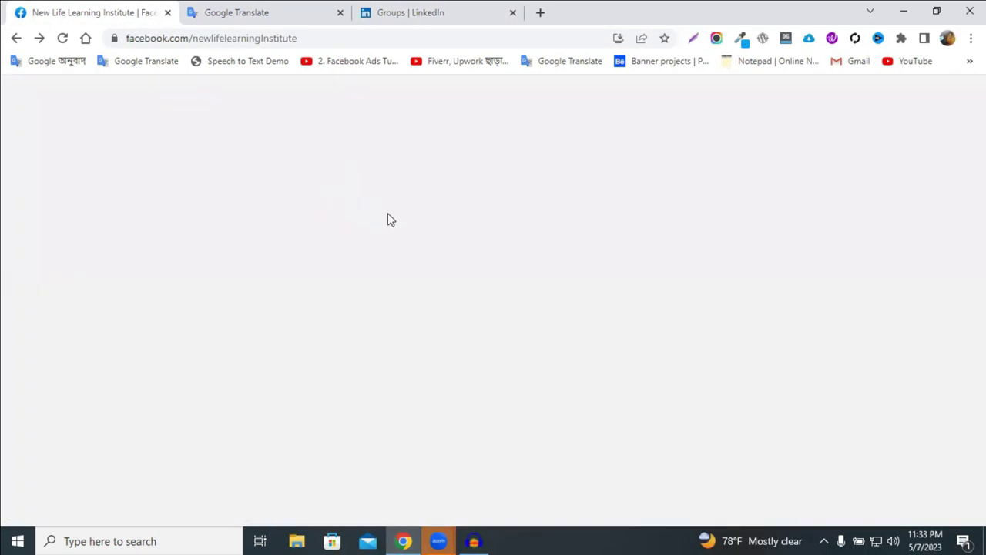
pyautogui.click(388, 11)
pyautogui.click(337, 243)
pyautogui.rightClick(337, 242)
pyautogui.click(392, 347)
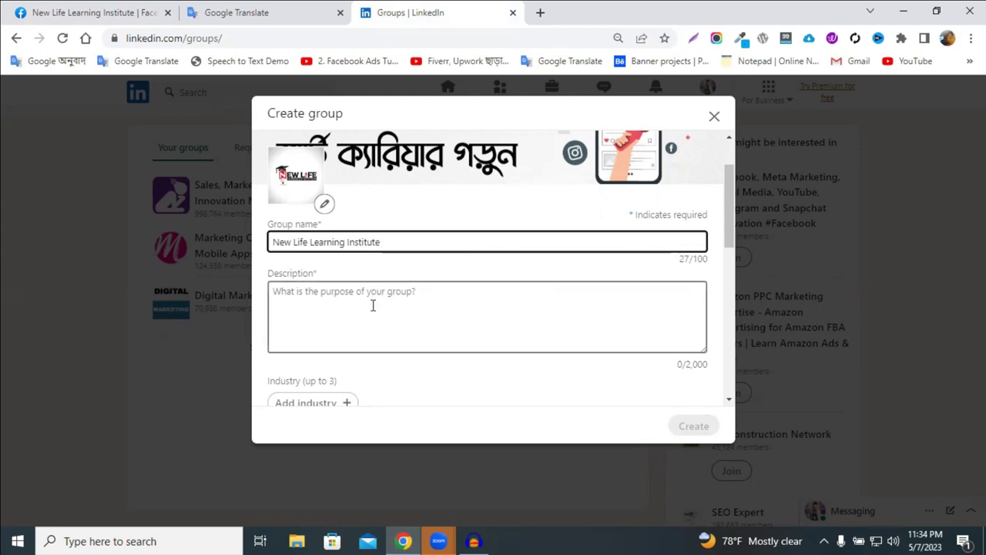
# - Switch to the New Life Learning Institute Facebook page and copy its intro text about completing 2 years of journey
pyautogui.click(103, 13)
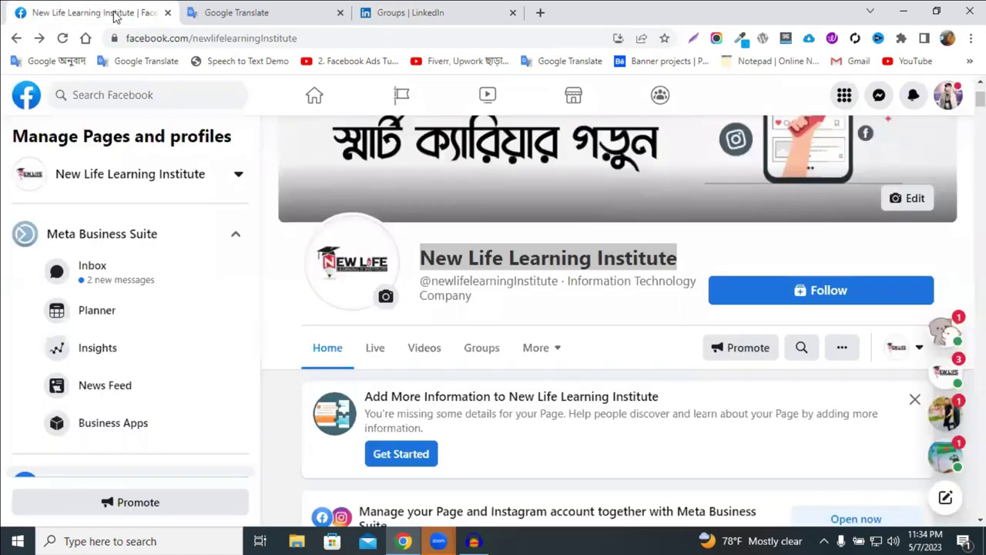
pyautogui.scroll(-10, 516, 394)
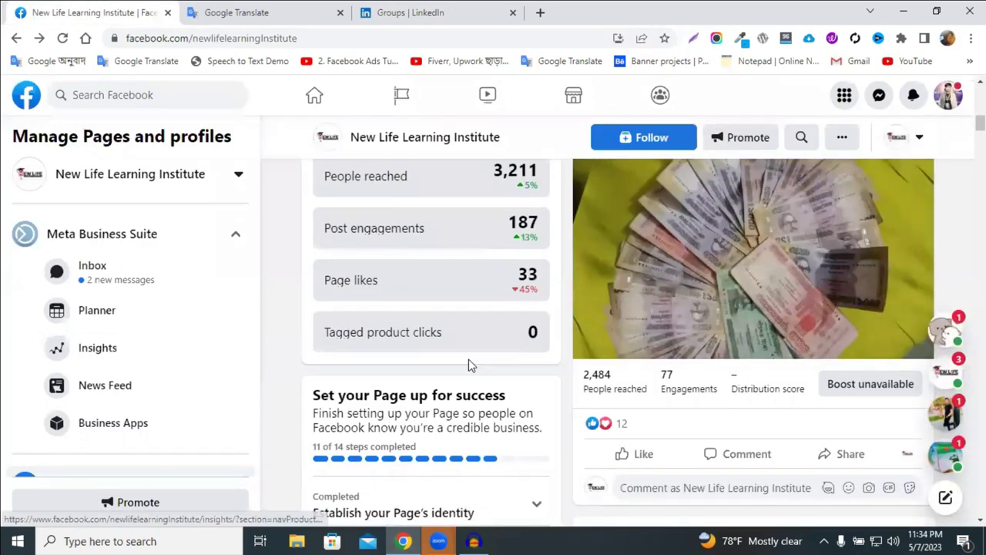
pyautogui.scroll(-3, 471, 366)
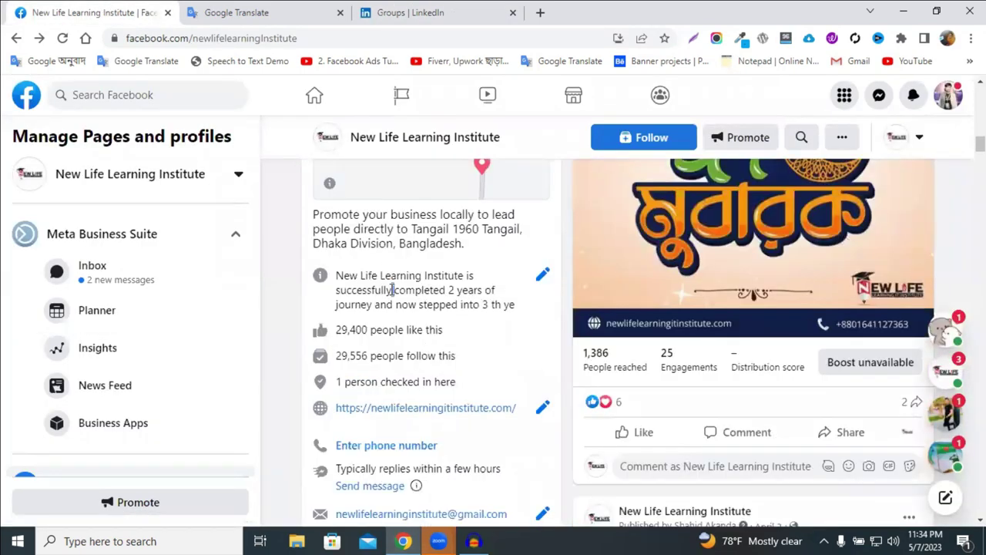
pyautogui.tripleClick(392, 289)
pyautogui.hotkey('ctrl', 'c')
pyautogui.rightClick(395, 291)
pyautogui.click(422, 301)
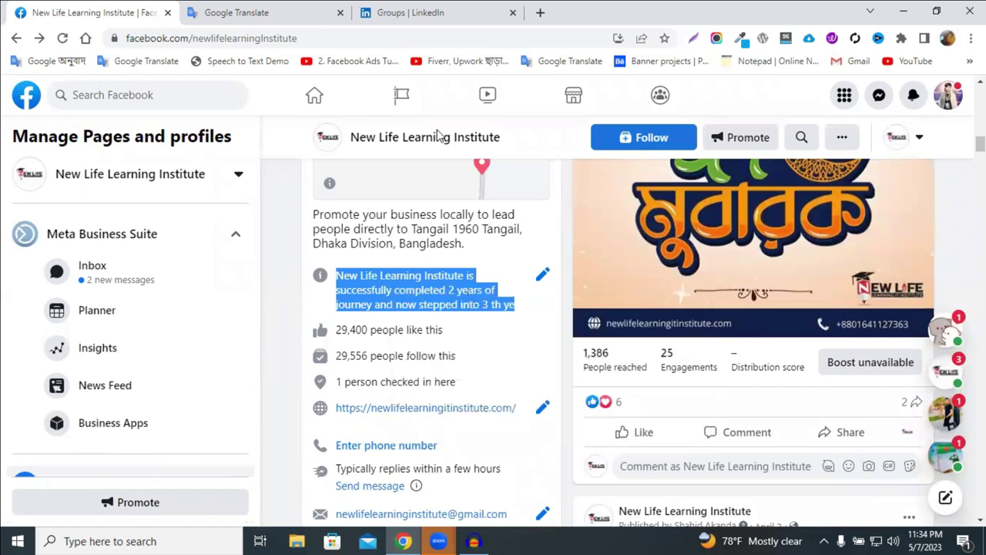
# - Return to the LinkedIn group form and paste the copied intro text as the group's description
pyautogui.click(423, 11)
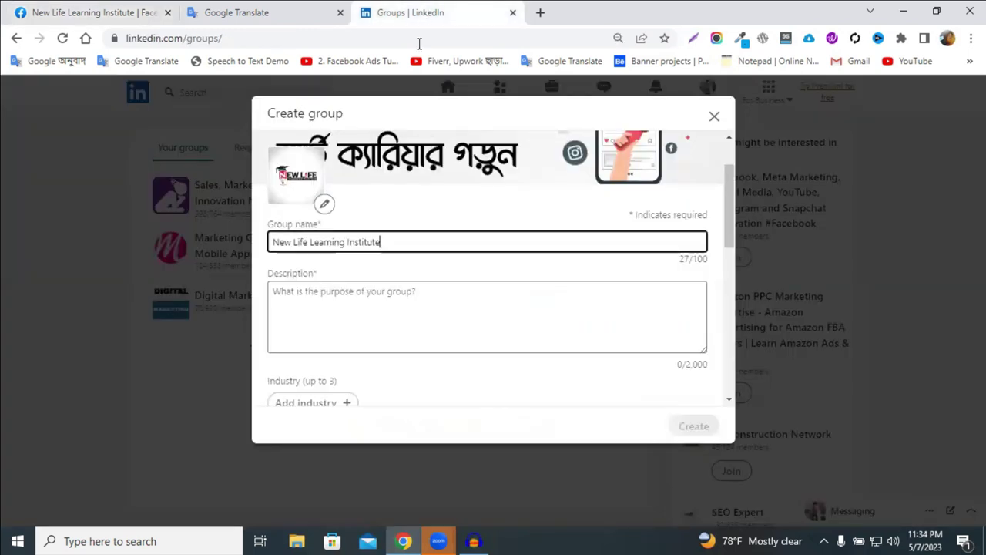
pyautogui.rightClick(316, 312)
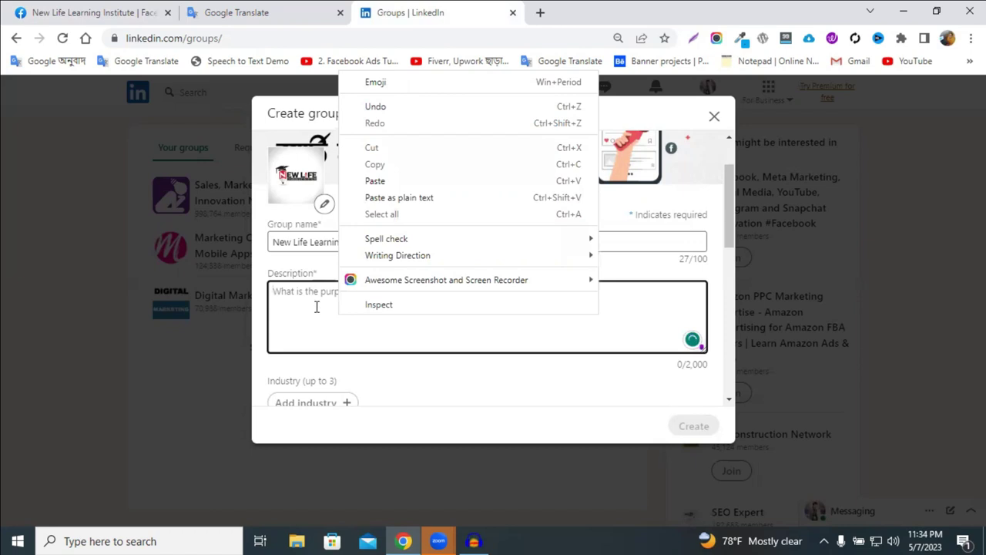
pyautogui.click(316, 309)
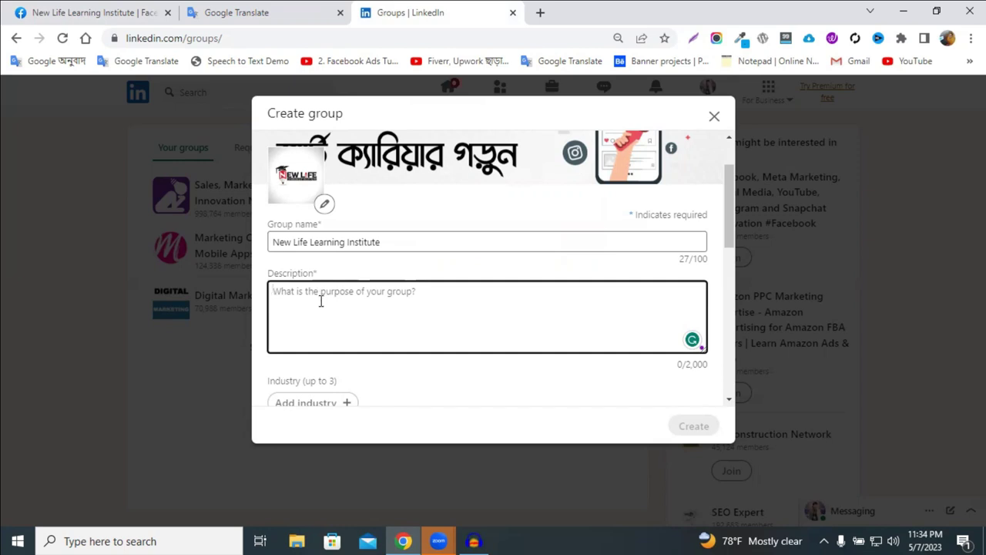
pyautogui.rightClick(333, 300)
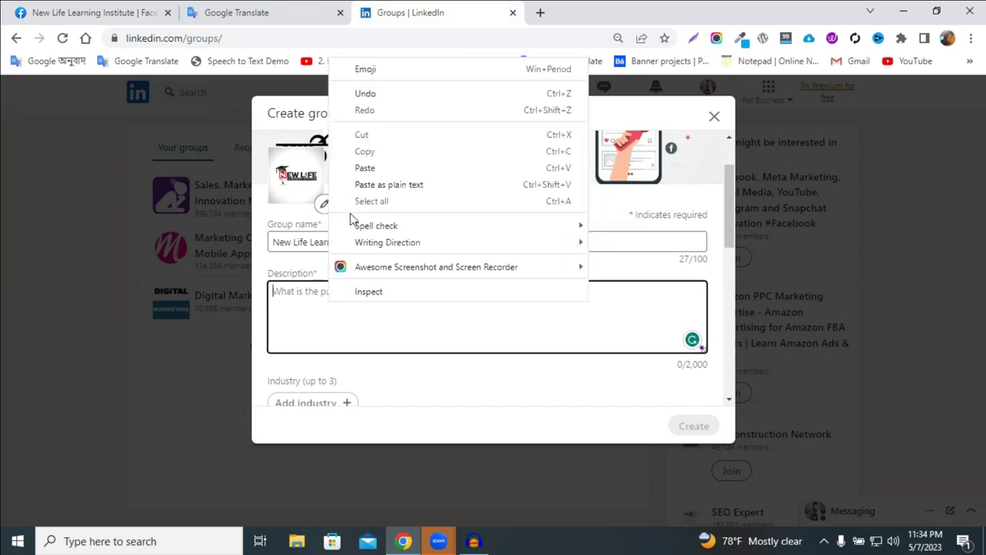
pyautogui.click(359, 163)
# - Add IT Services and IT Consulting as the group's first industry
pyautogui.scroll(-5, 504, 350)
pyautogui.scroll(1, 453, 288)
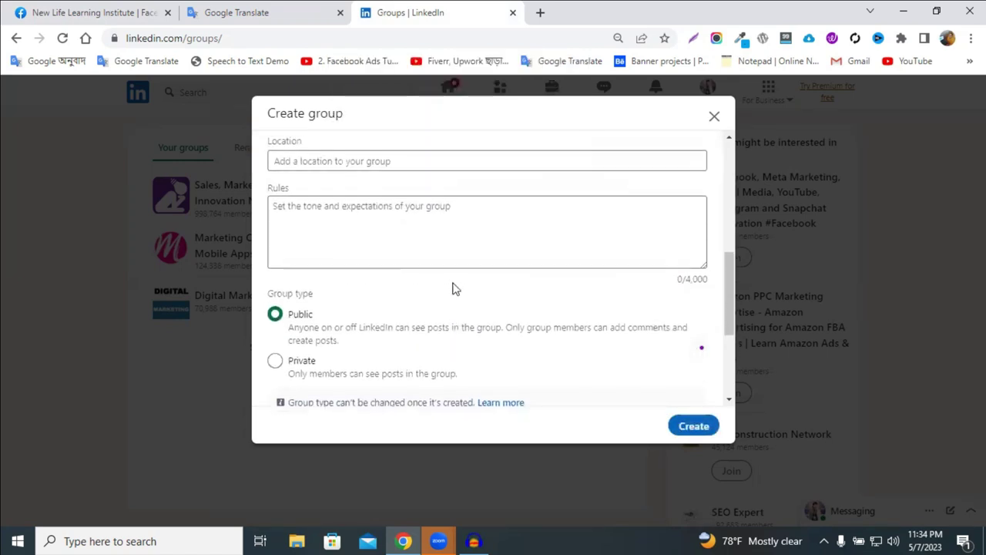
pyautogui.scroll(1, 454, 285)
pyautogui.scroll(1, 454, 286)
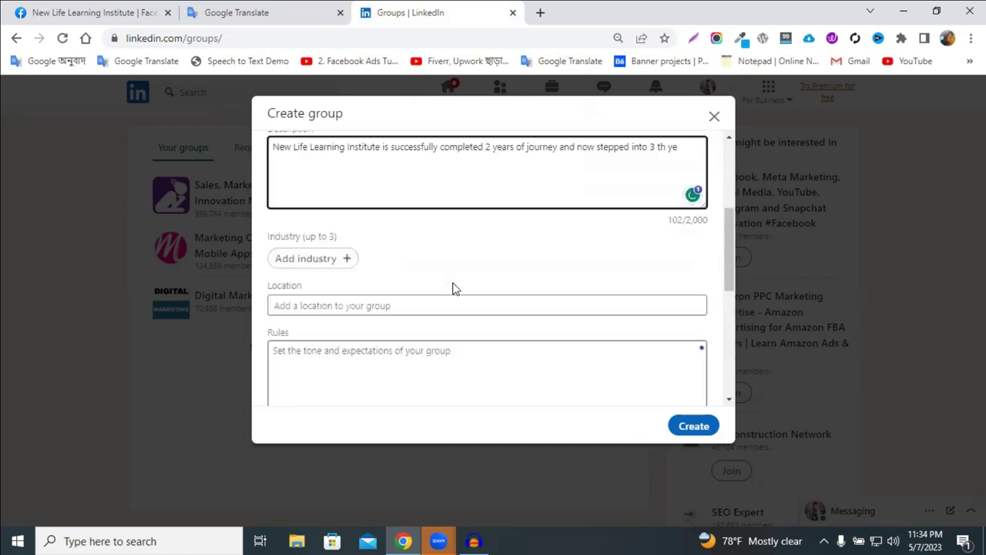
pyautogui.scroll(-1, 367, 265)
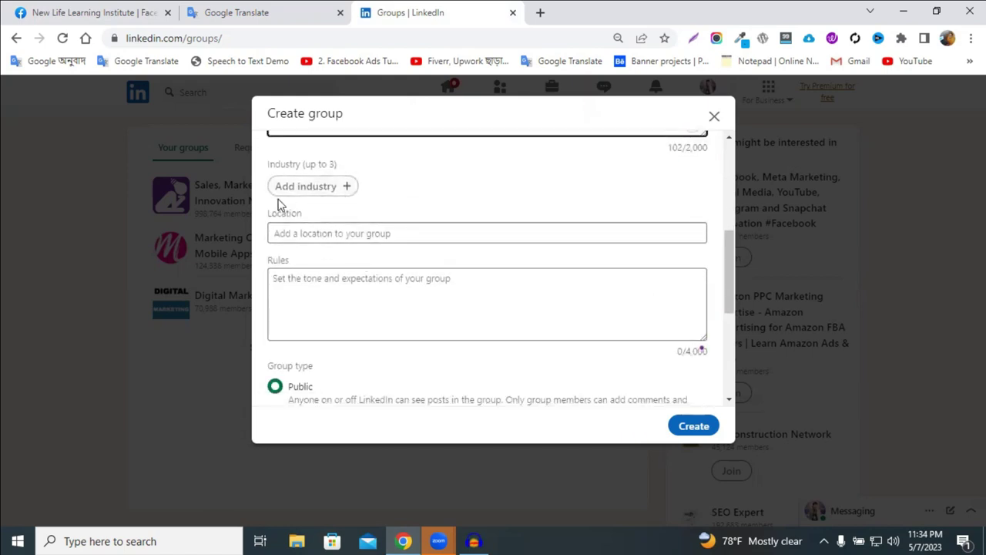
pyautogui.click(306, 187)
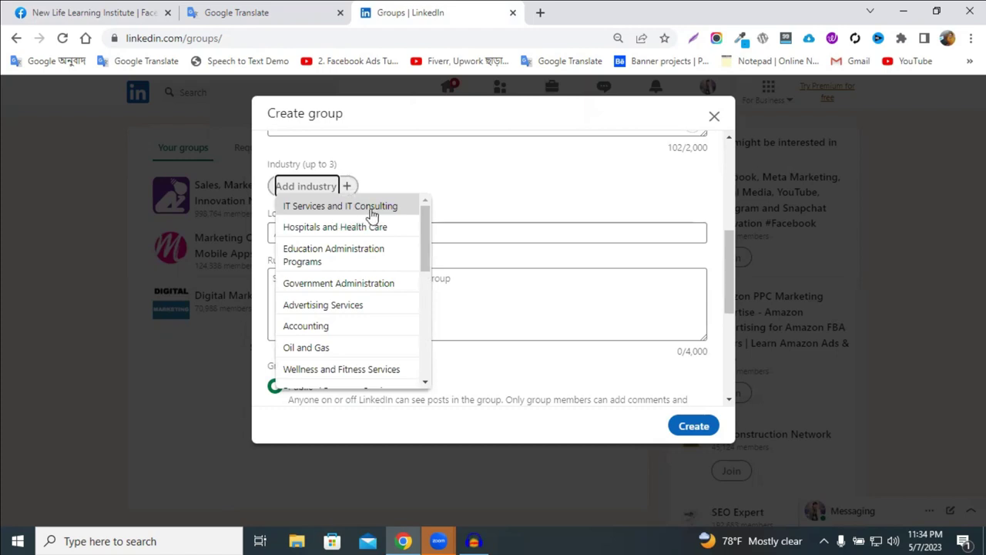
pyautogui.click(371, 209)
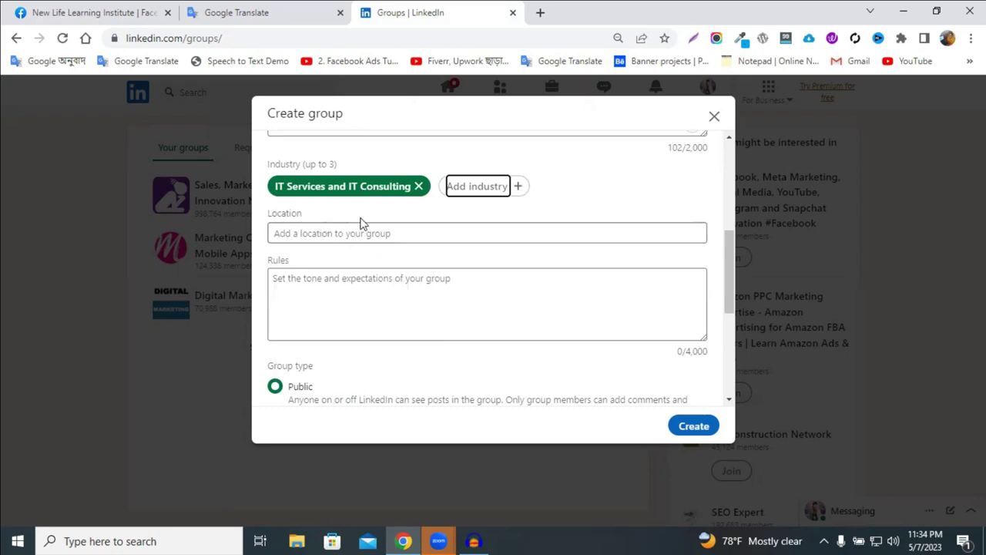
# - Add Education Administration Programs as the group's second industry
pyautogui.click(461, 189)
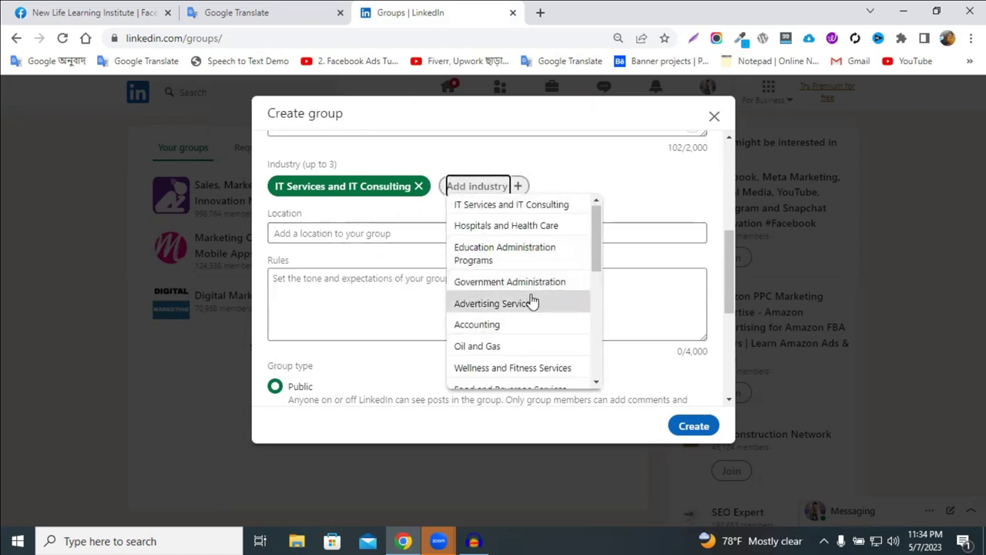
pyautogui.scroll(-3, 531, 298)
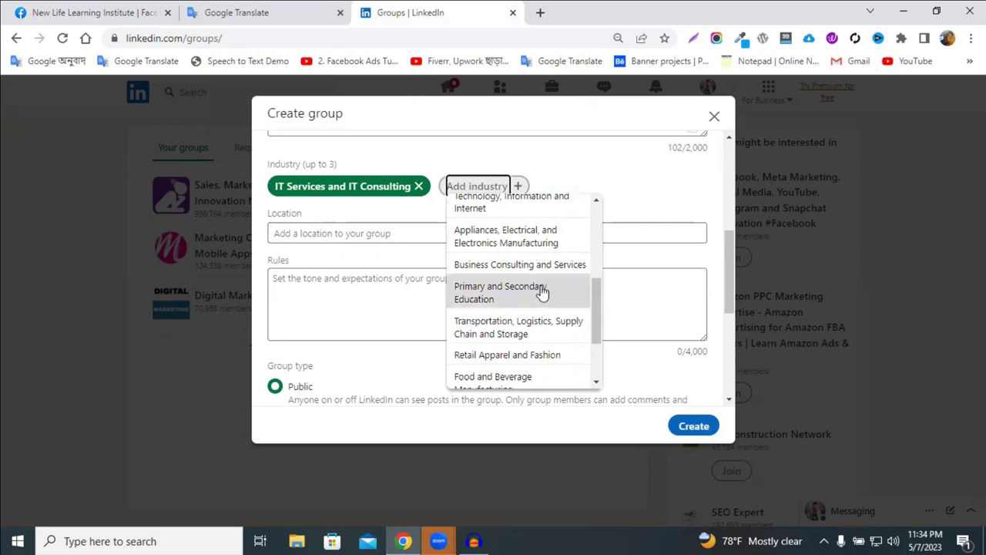
pyautogui.scroll(-3, 542, 291)
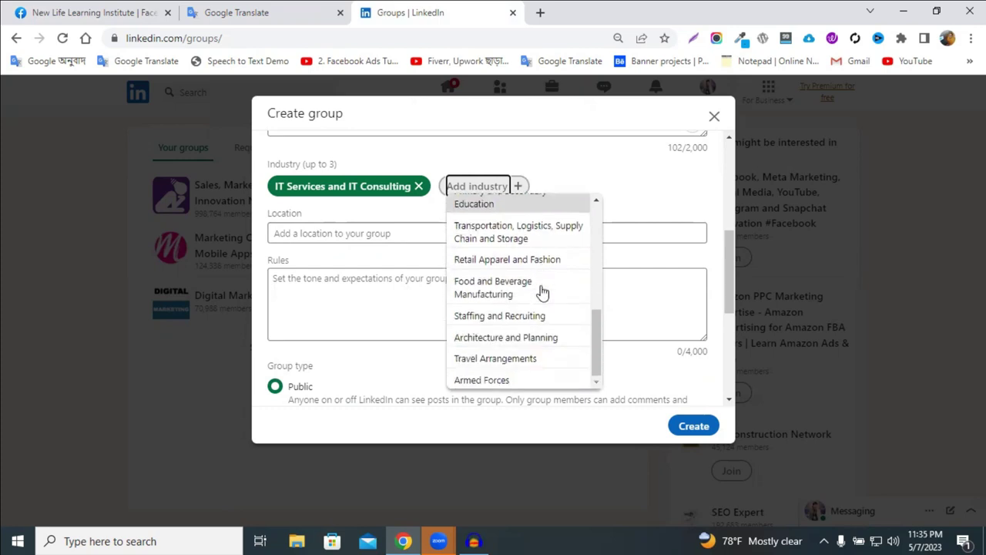
pyautogui.scroll(-3, 541, 285)
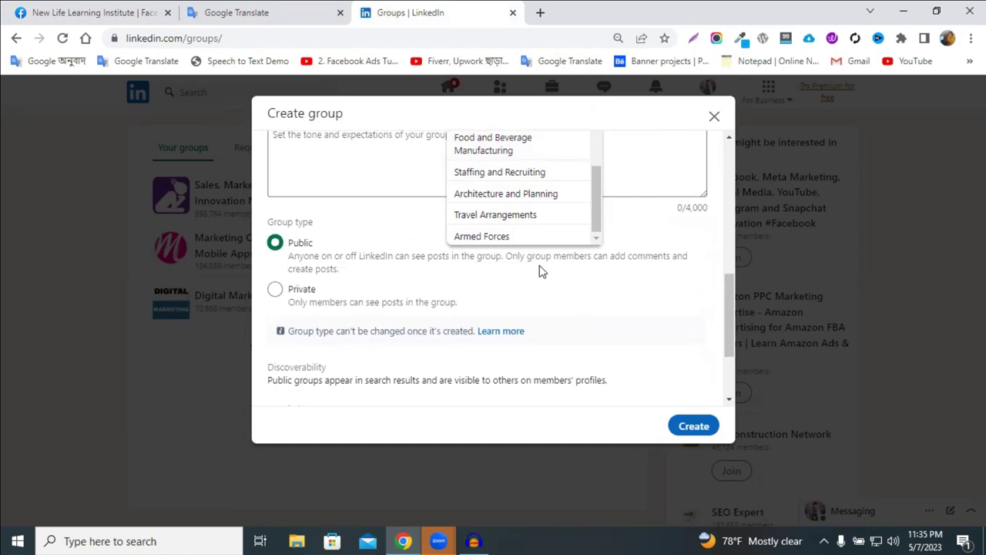
pyautogui.scroll(5, 530, 312)
pyautogui.scroll(-2, 530, 316)
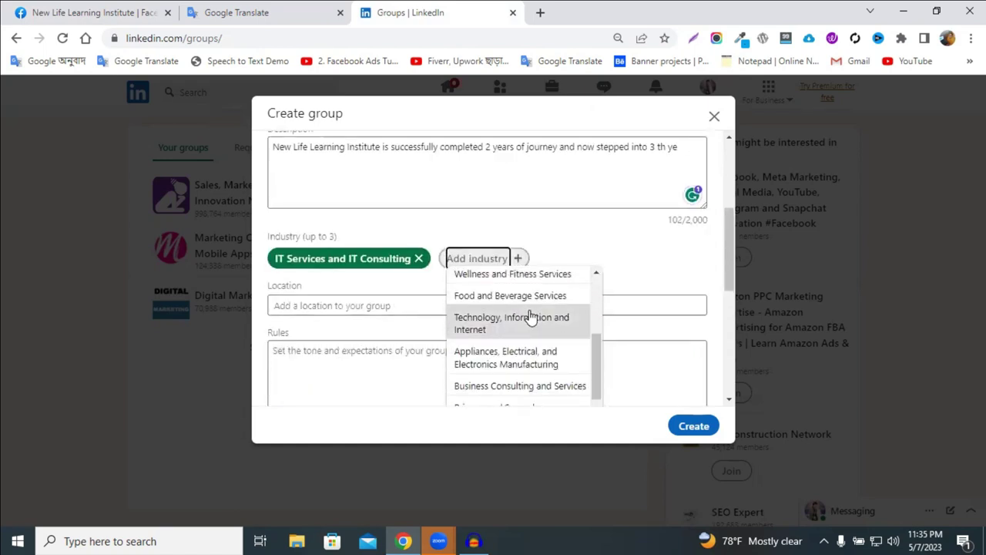
pyautogui.scroll(2, 530, 316)
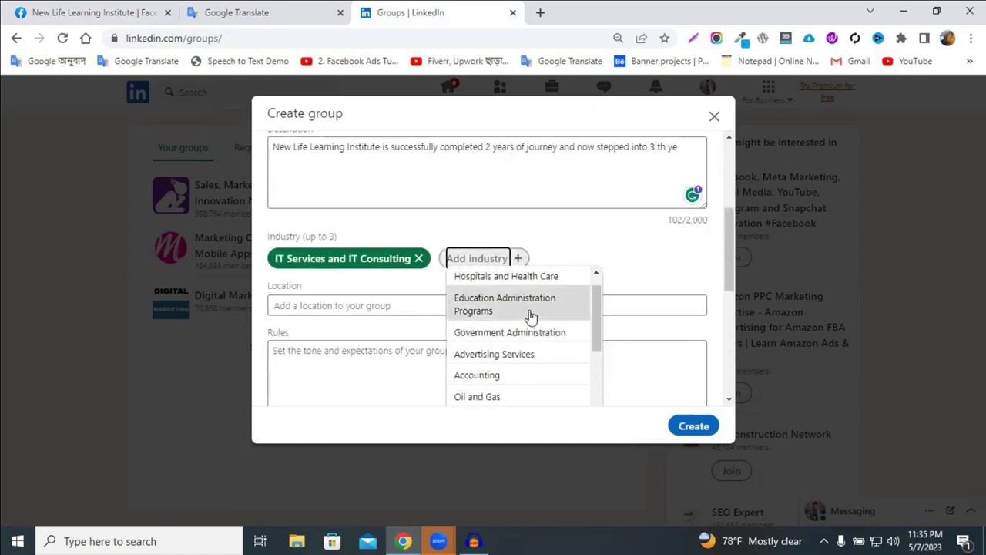
pyautogui.click(509, 308)
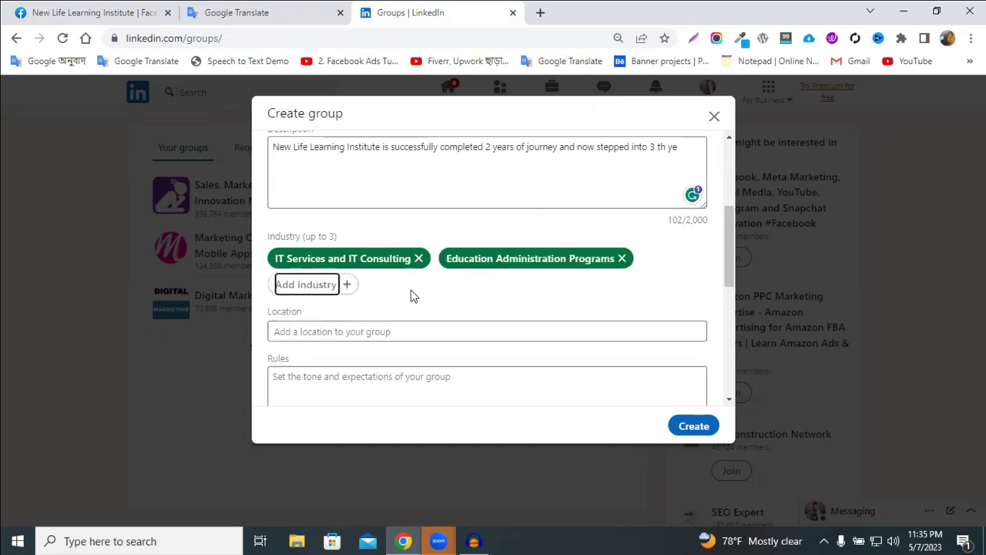
# - Add Advertising Services as the group's third industry and set the group's location to Bangladesh
pyautogui.scroll(-2, 493, 301)
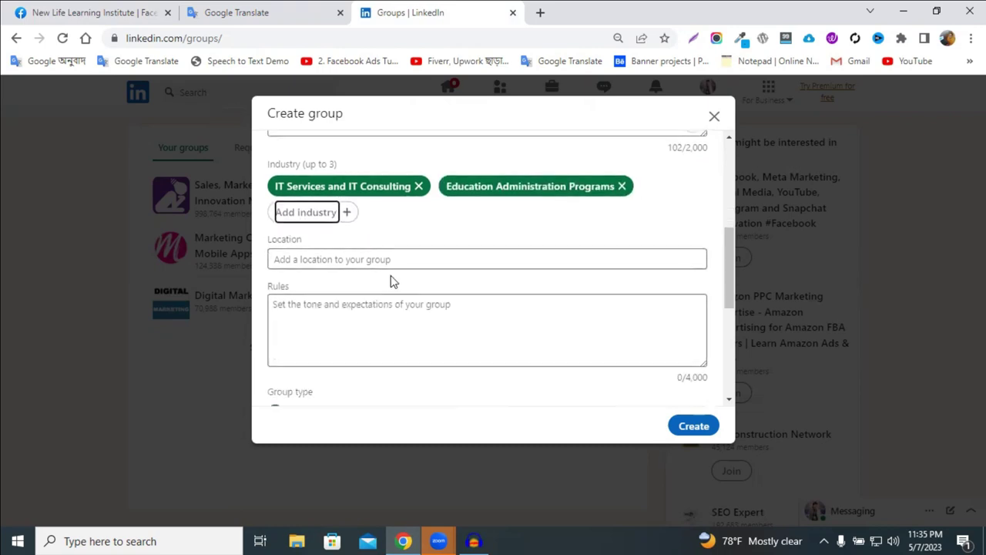
pyautogui.click(306, 217)
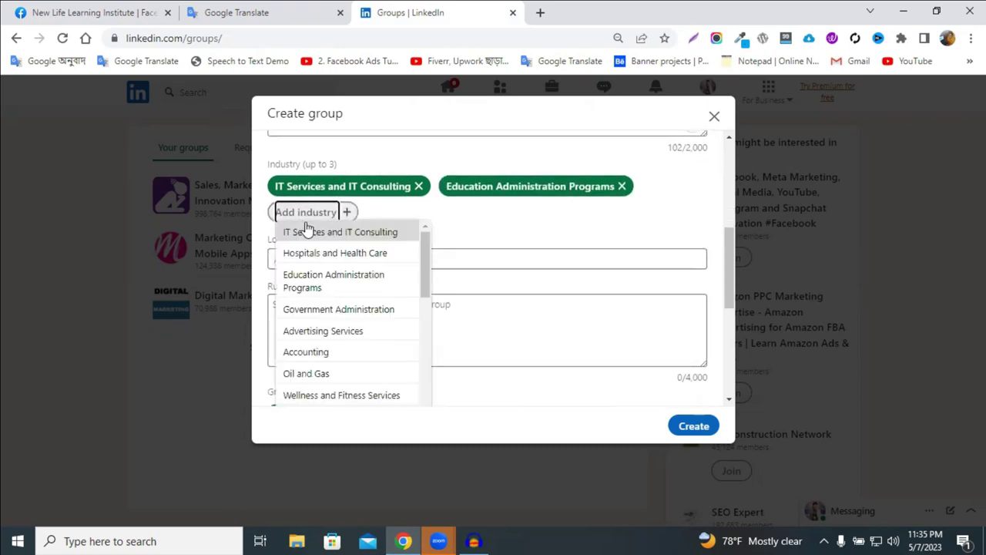
pyautogui.click(370, 339)
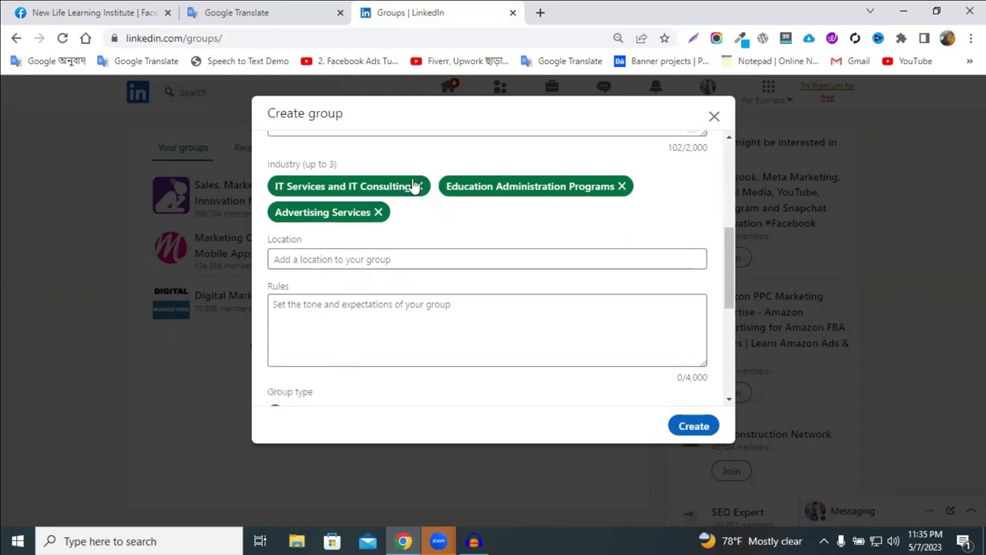
pyautogui.click(378, 263)
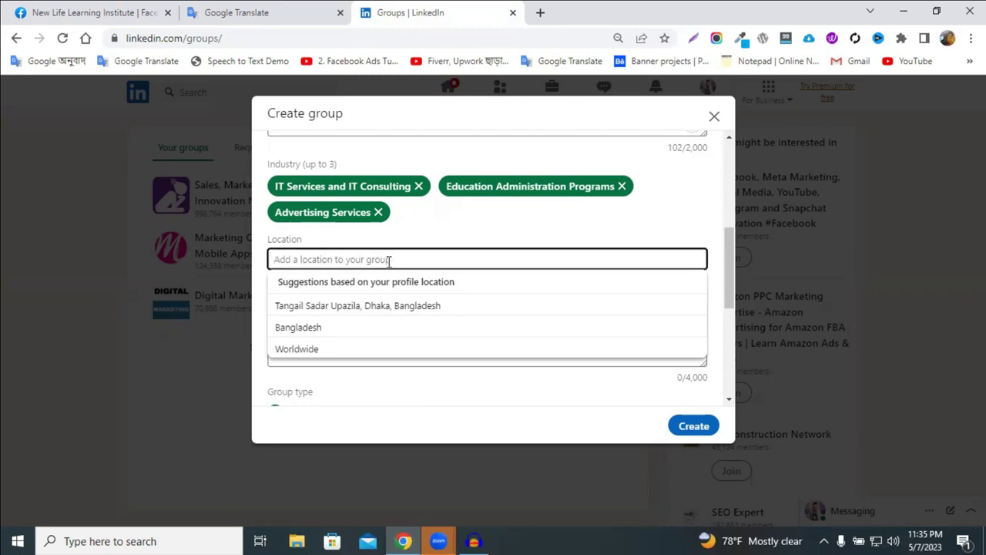
pyautogui.click(341, 328)
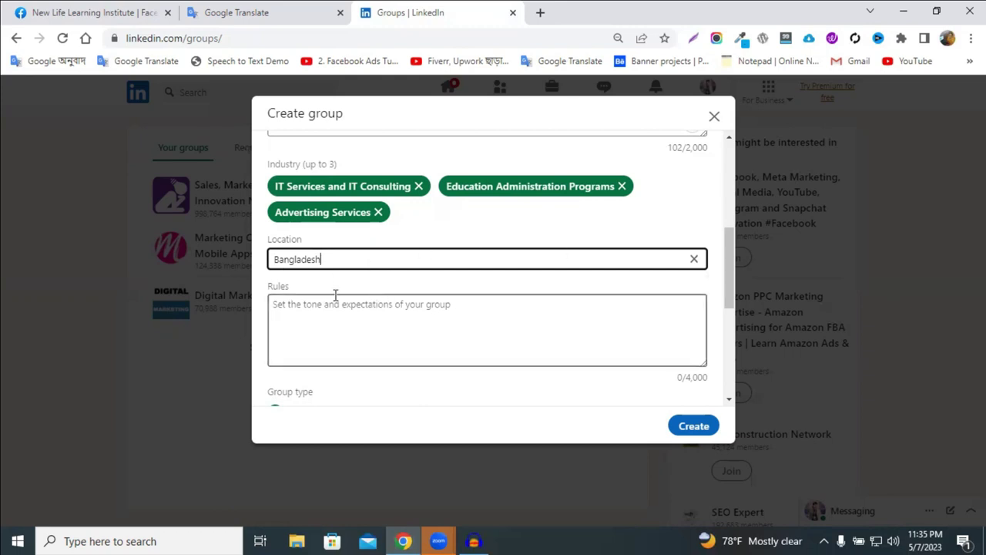
# - Switch to the New Life Learning Institute Facebook page and copy the page name for the group's rules
pyautogui.click(327, 309)
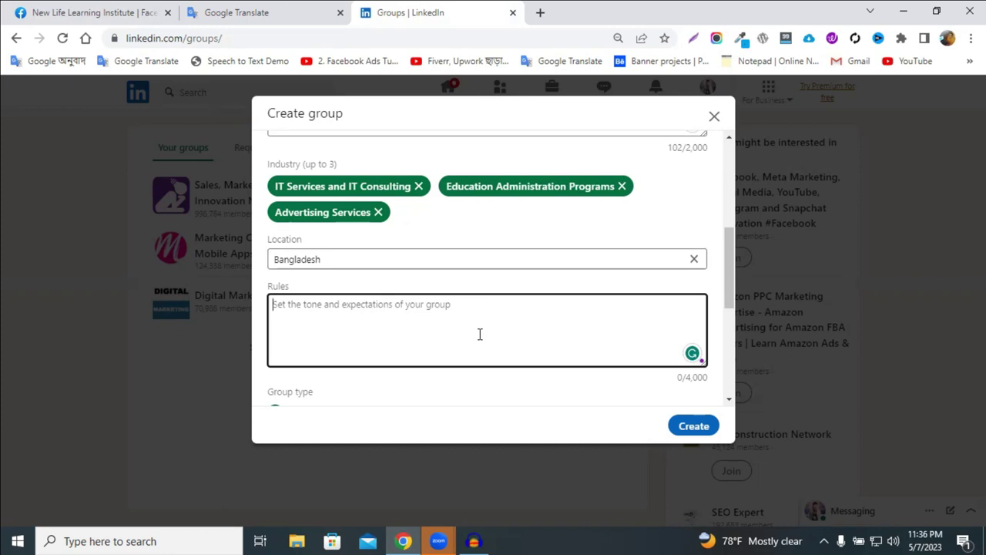
pyautogui.scroll(-2, 479, 334)
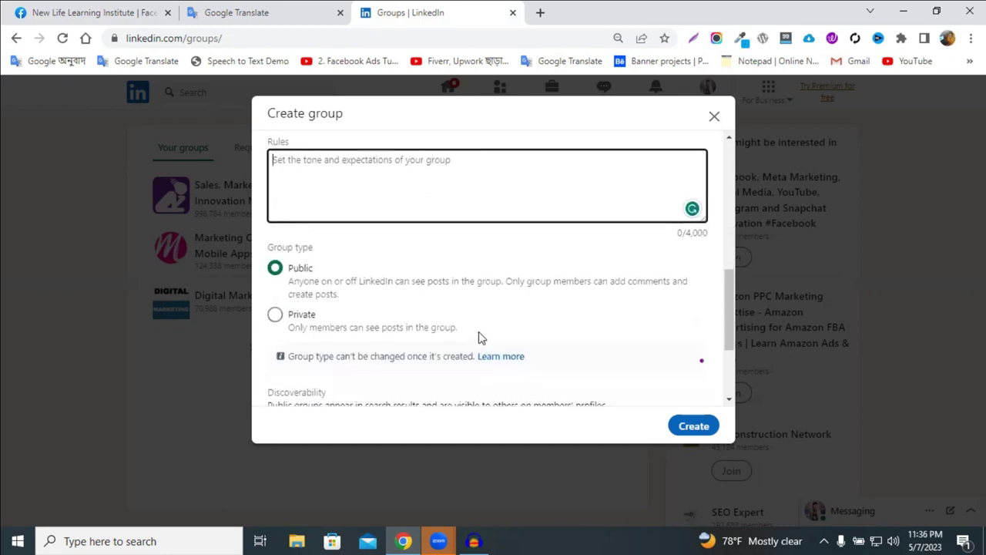
pyautogui.scroll(1, 393, 280)
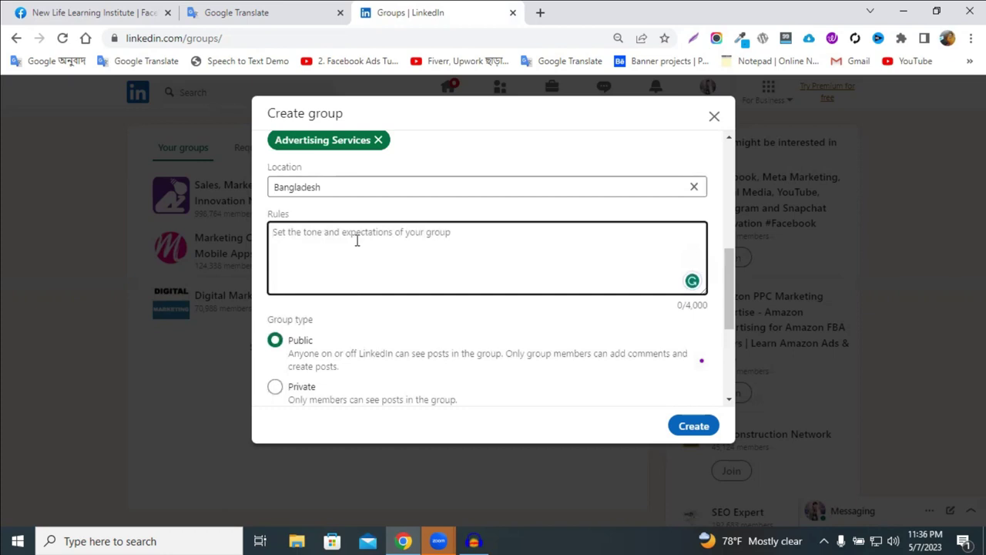
pyautogui.click(60, 12)
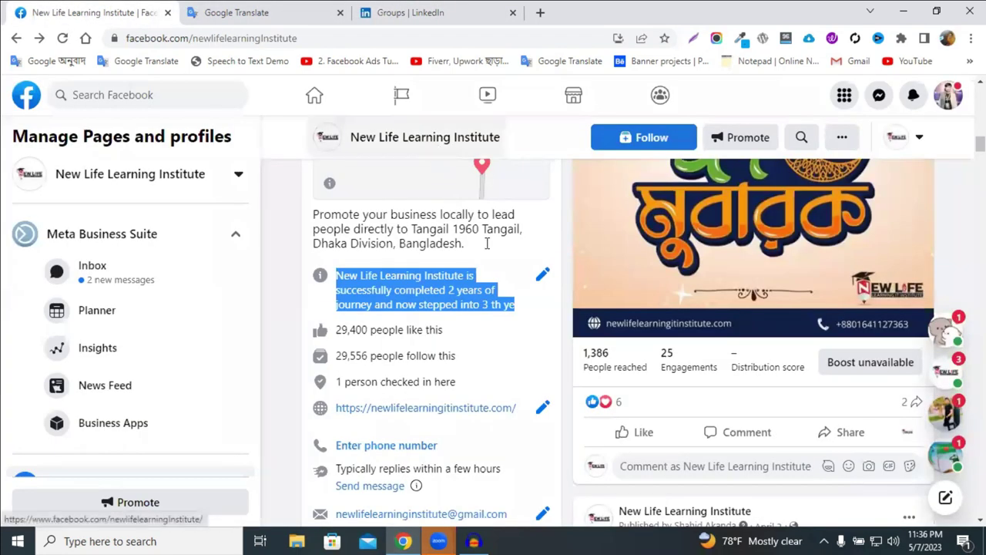
pyautogui.scroll(-6, 511, 303)
pyautogui.scroll(10, 509, 306)
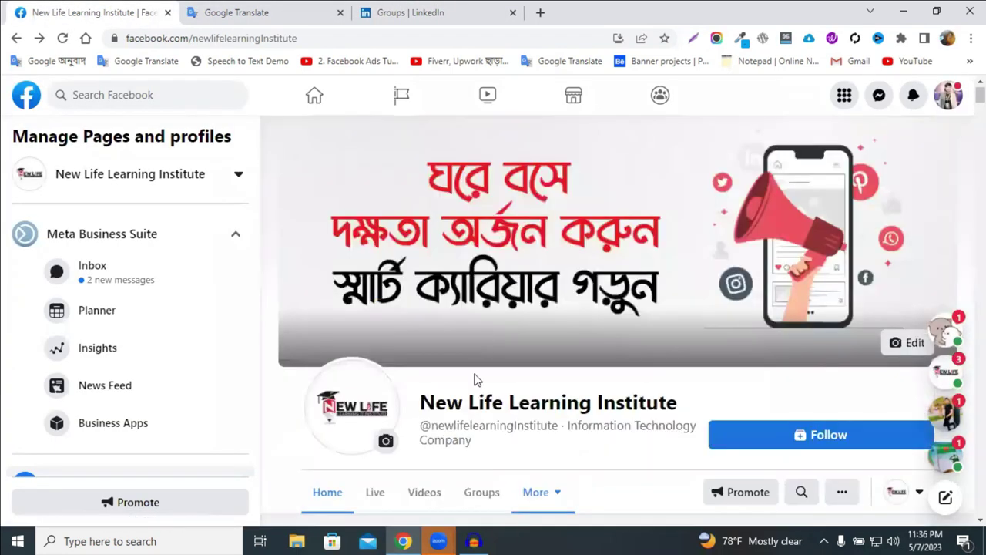
pyautogui.tripleClick(502, 403)
pyautogui.hotkey('ctrl', 'c')
pyautogui.rightClick(499, 407)
pyautogui.click(535, 266)
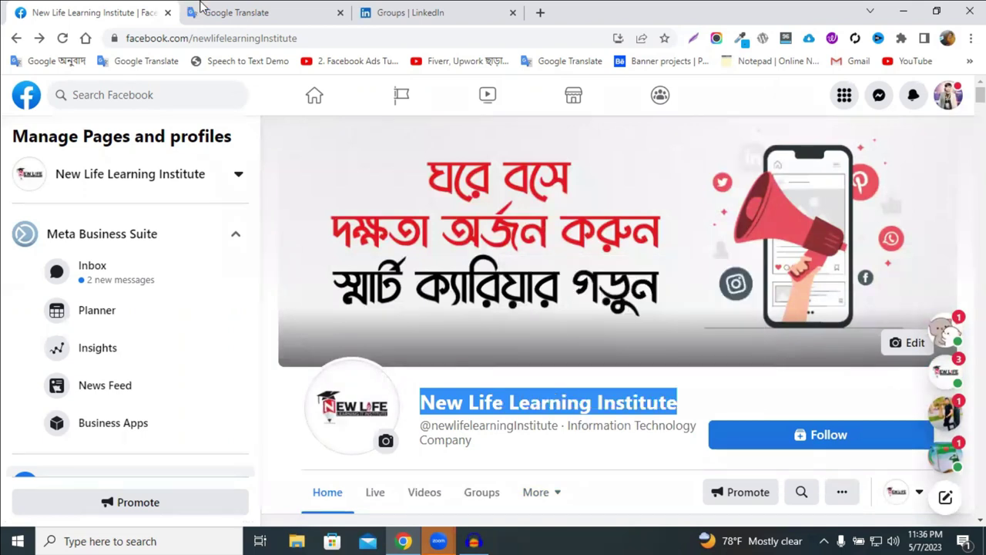
# - Return to the LinkedIn group form and paste the copied page name as the group's rules
pyautogui.click(411, 12)
pyautogui.rightClick(364, 265)
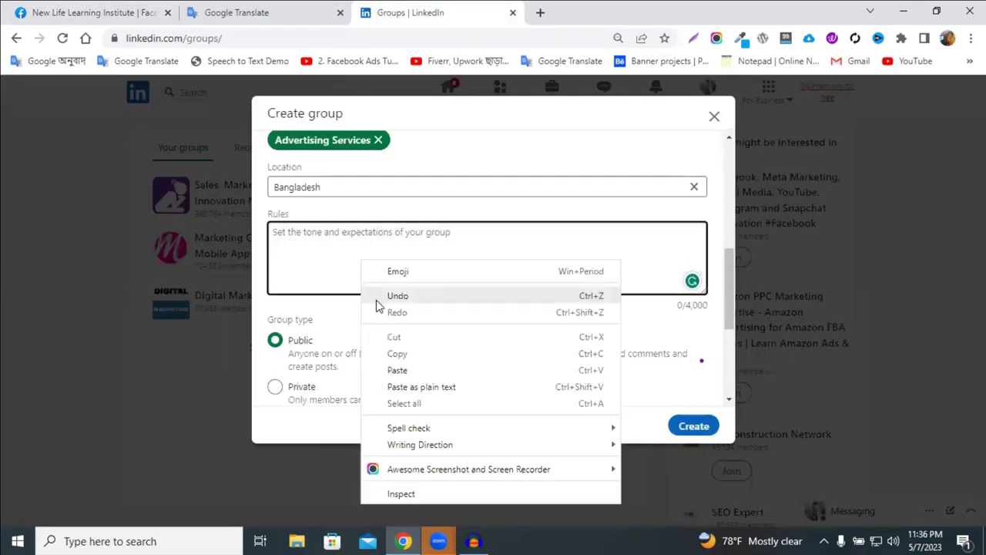
pyautogui.click(416, 369)
# - Toggle the permission for members to invite their connections off and on again, and create the public group
pyautogui.scroll(-1, 330, 331)
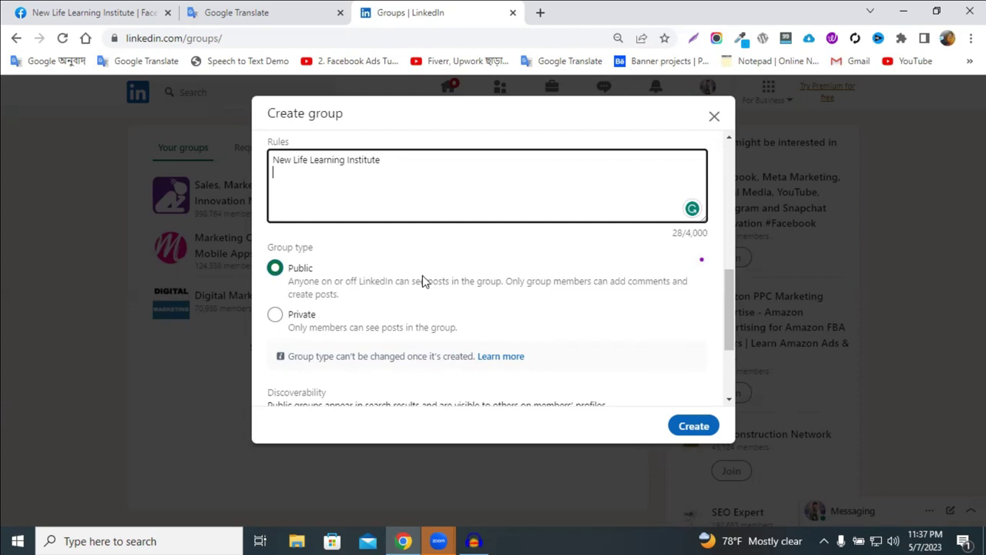
pyautogui.scroll(-2, 422, 279)
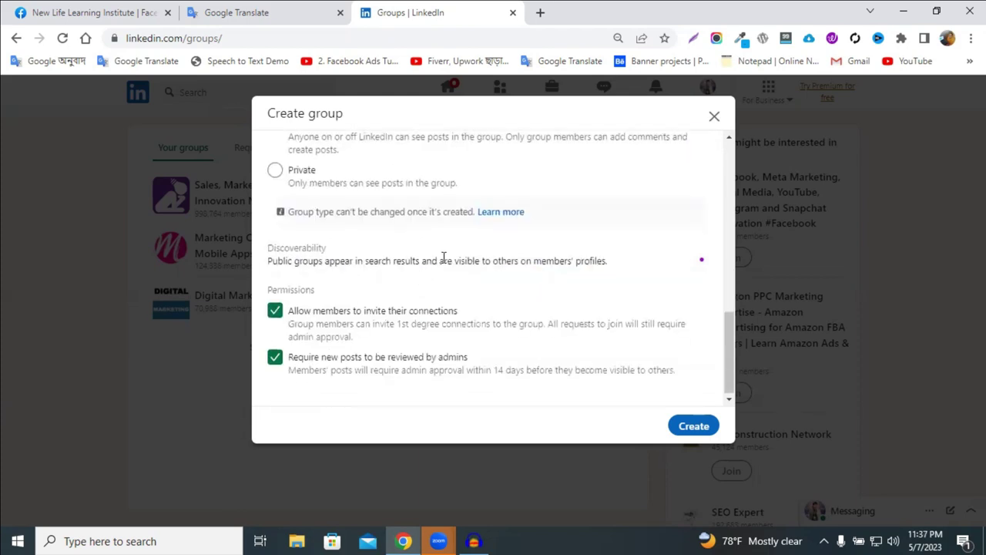
pyautogui.scroll(-1, 442, 259)
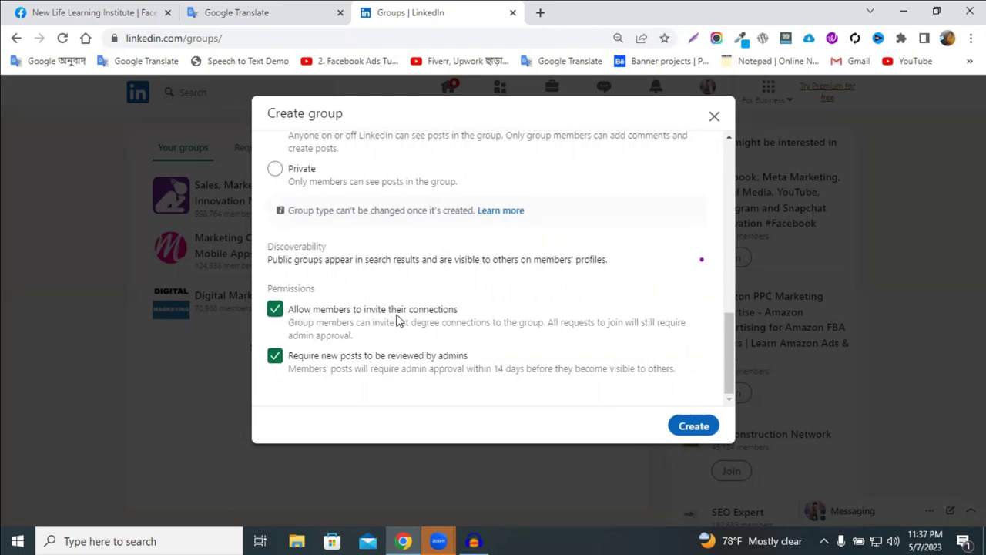
pyautogui.click(276, 309)
pyautogui.click(276, 309)
pyautogui.click(693, 426)
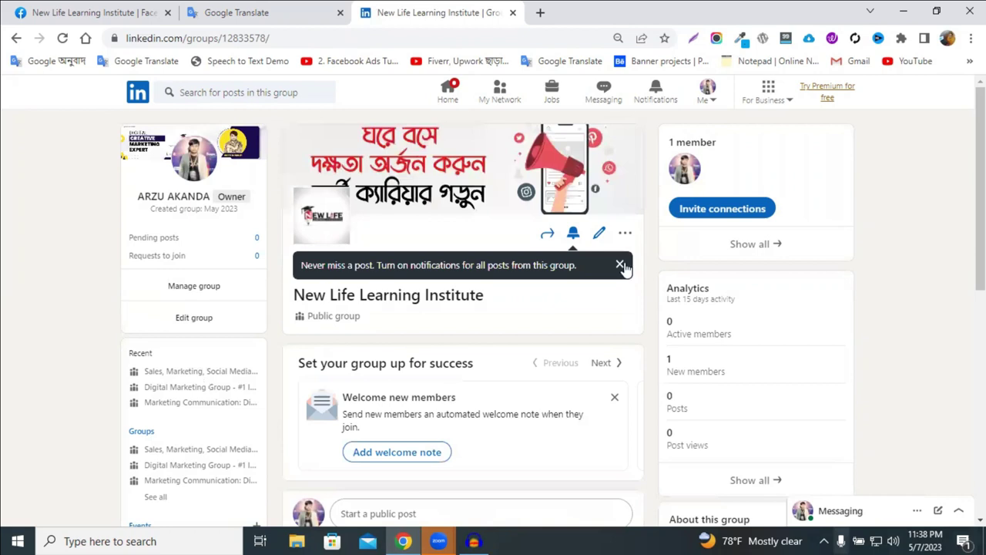
# - Dismiss the post notifications tip on the new group's page and look over the page
pyautogui.click(620, 265)
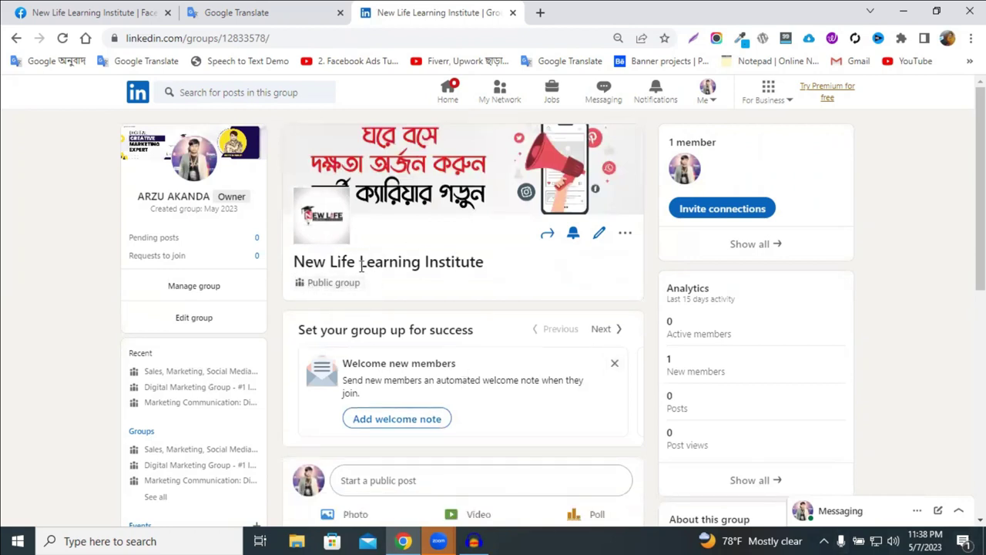
pyautogui.scroll(-1, 457, 282)
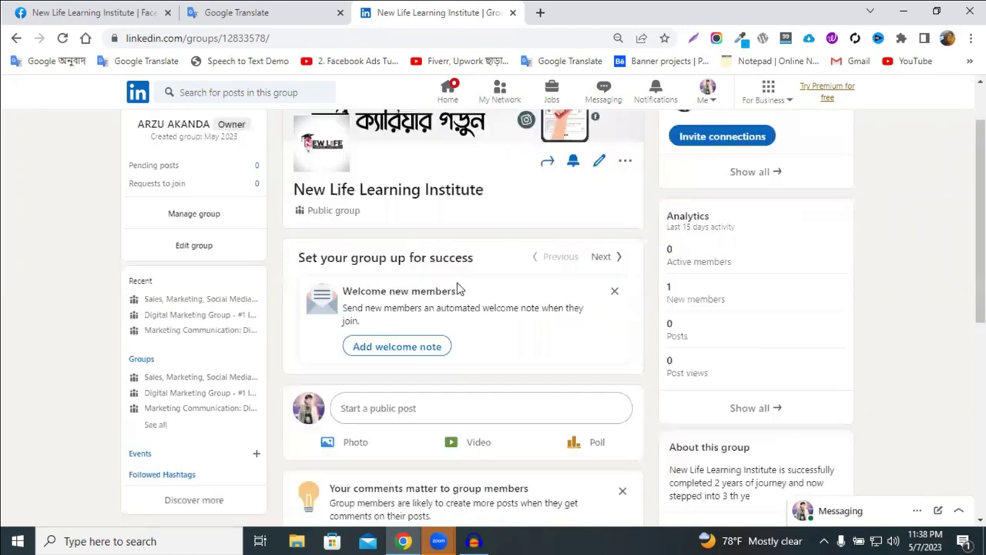
pyautogui.scroll(1, 509, 273)
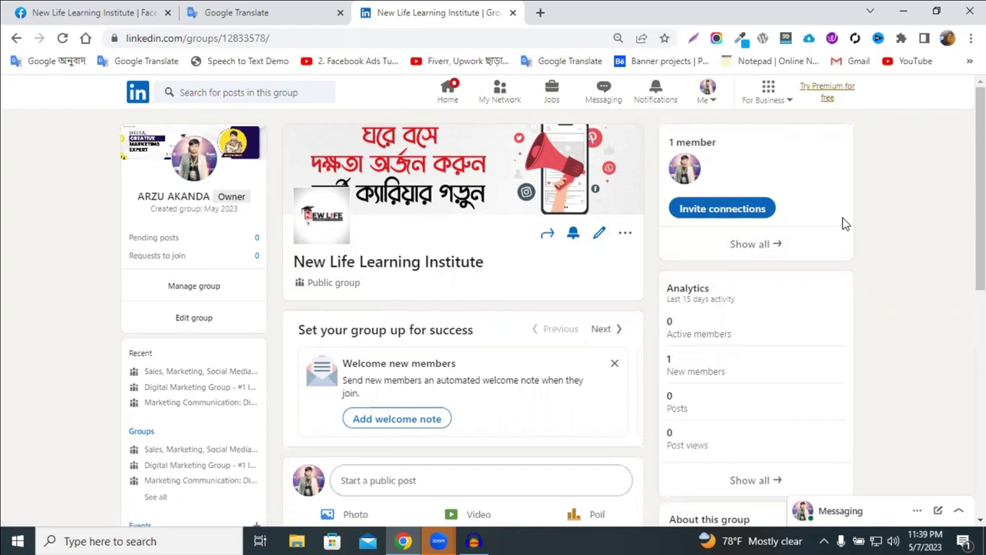
pyautogui.click(713, 217)
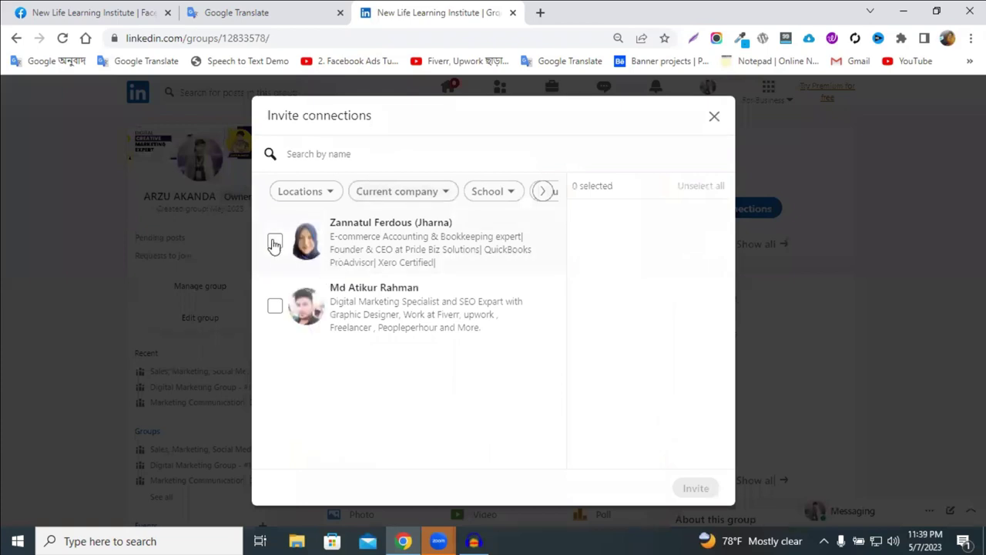
pyautogui.click(275, 241)
pyautogui.click(276, 309)
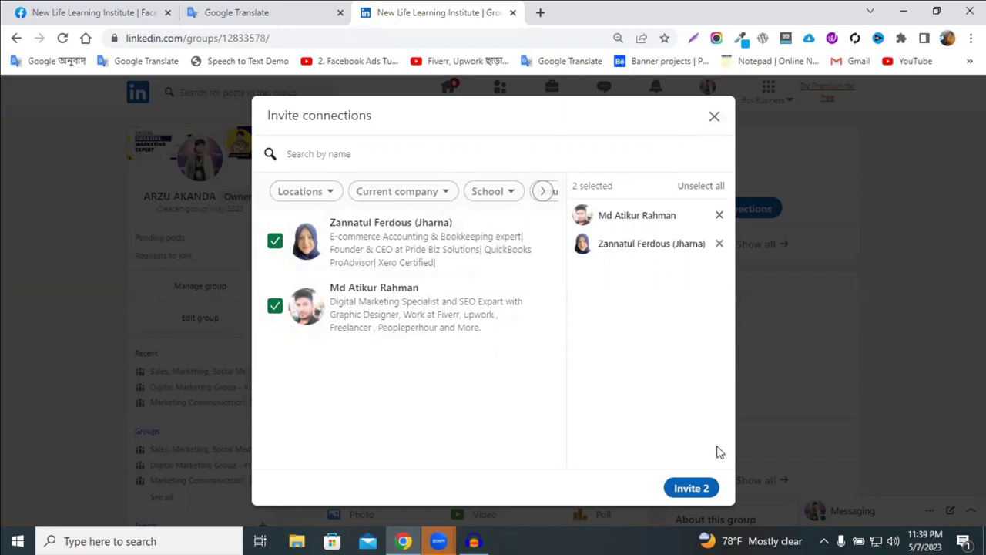
pyautogui.click(714, 118)
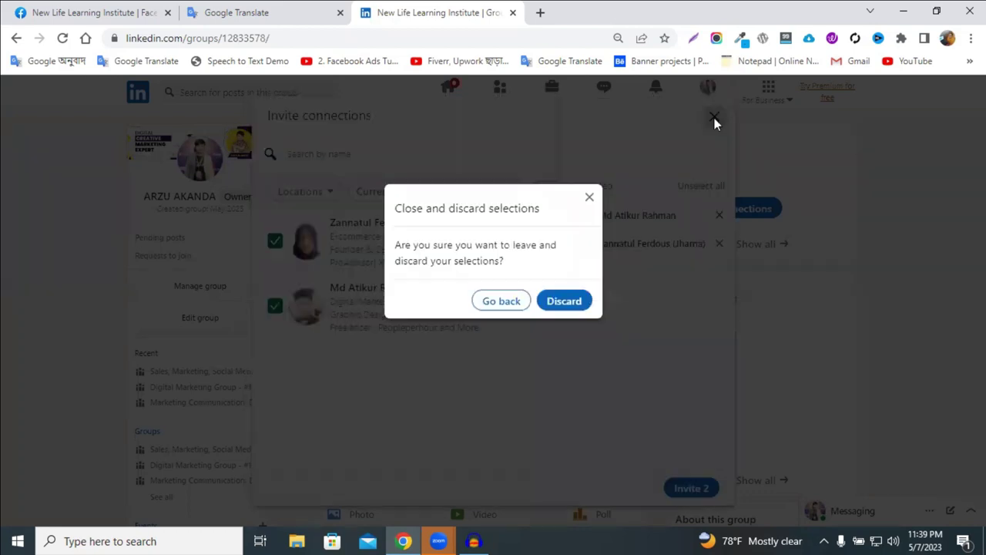
pyautogui.click(562, 305)
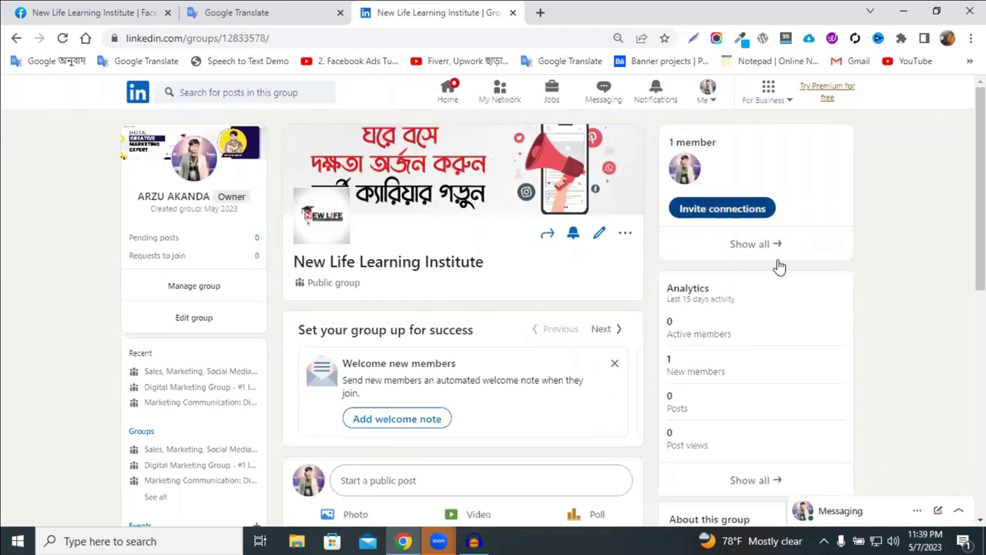
# - Look over the New Life Learning Institute group page, including its public post box and the photo, video and poll options
pyautogui.scroll(-1, 403, 362)
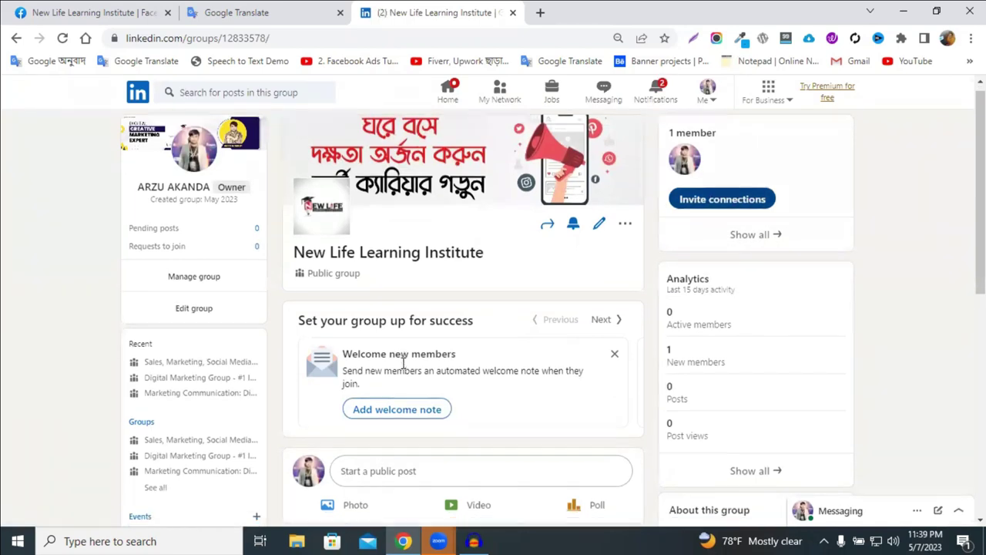
pyautogui.scroll(-1, 402, 363)
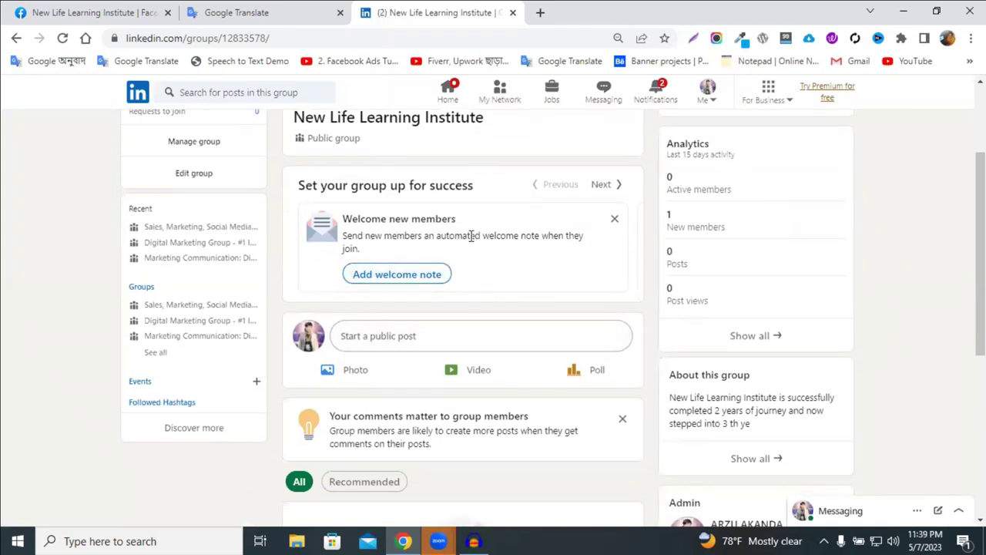
pyautogui.scroll(-1, 515, 254)
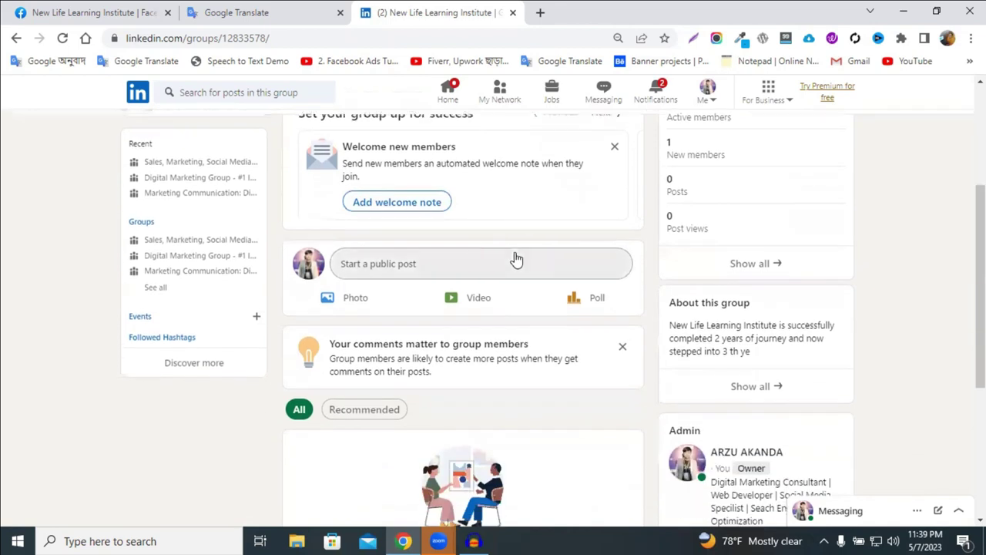
pyautogui.scroll(-1, 501, 237)
pyautogui.scroll(1, 471, 242)
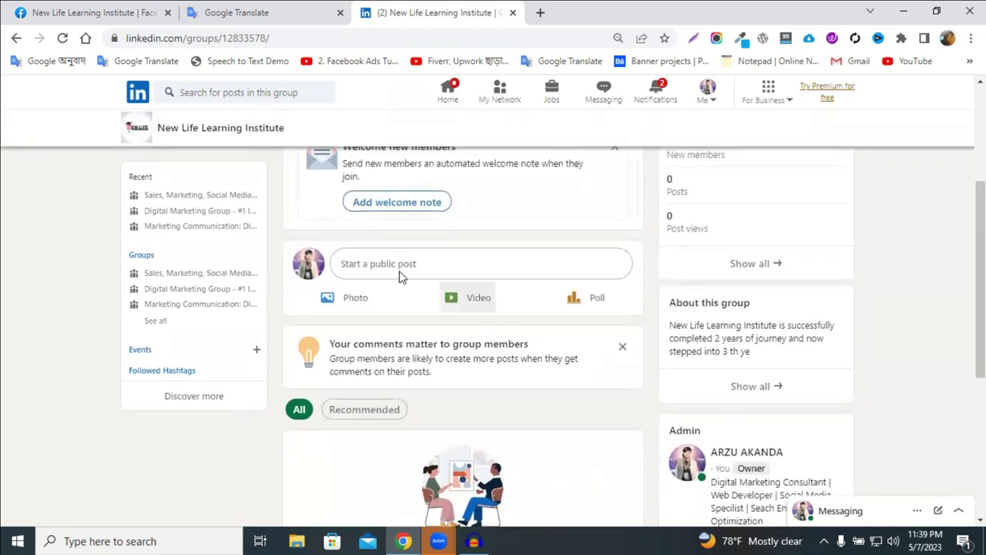
pyautogui.click(400, 266)
pyautogui.press('Escape')
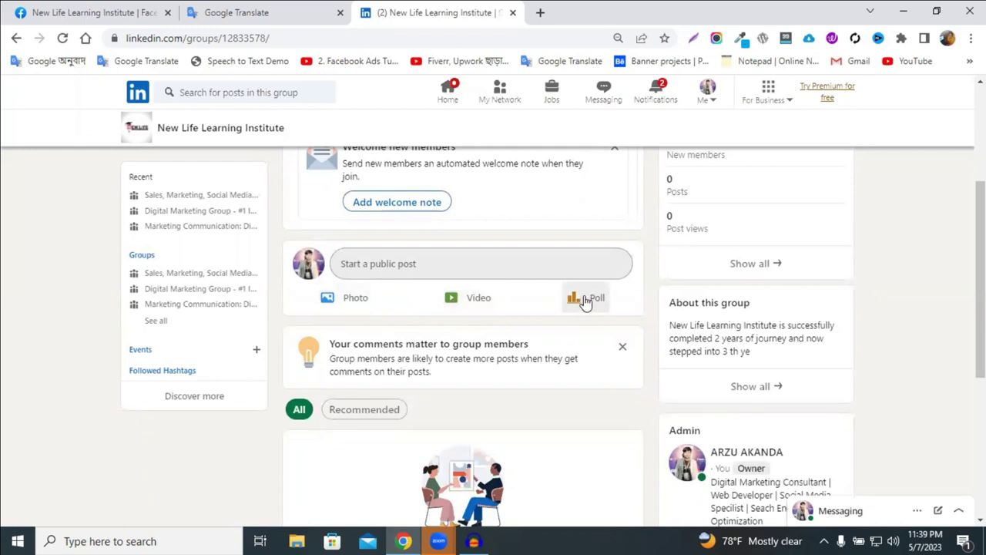
pyautogui.scroll(-4, 485, 381)
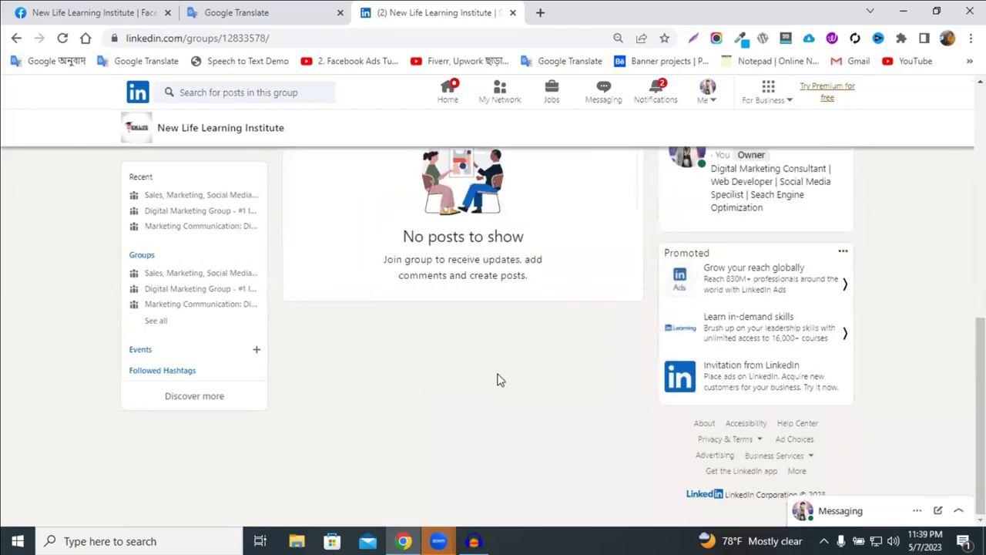
pyautogui.scroll(2, 617, 353)
pyautogui.scroll(6, 616, 352)
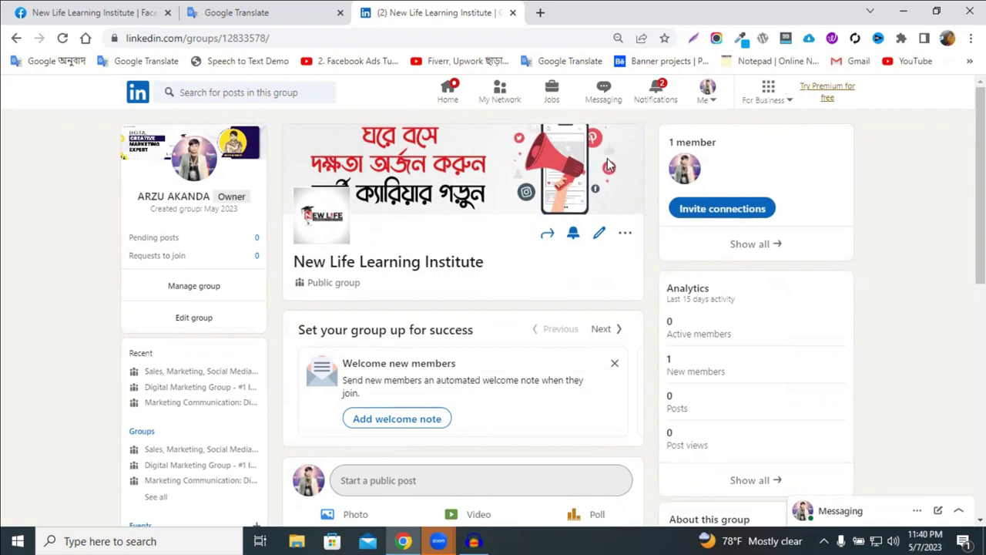
# - Open the list of your LinkedIn groups, reopen the New Life Learning Institute group from it and look over the page
pyautogui.click(764, 98)
pyautogui.click(830, 279)
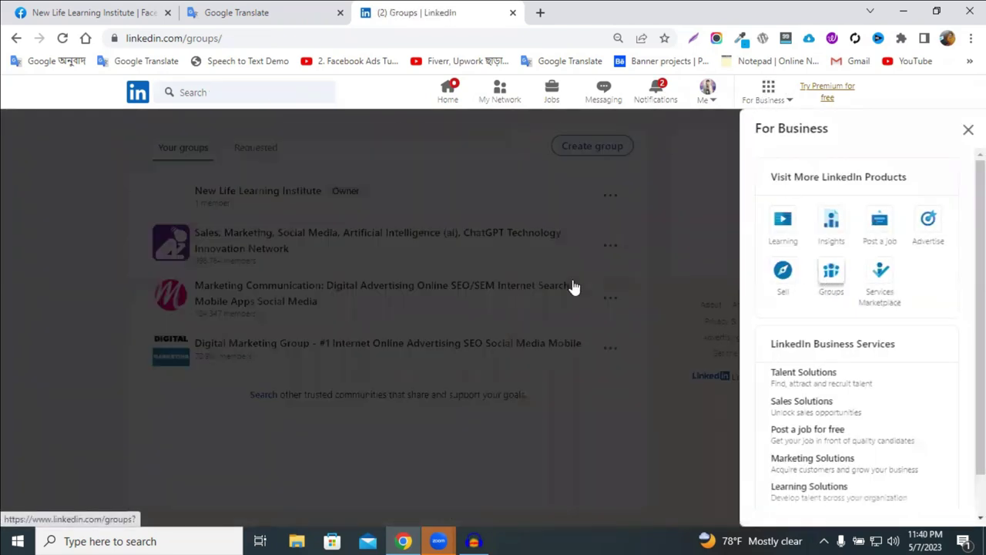
pyautogui.click(60, 205)
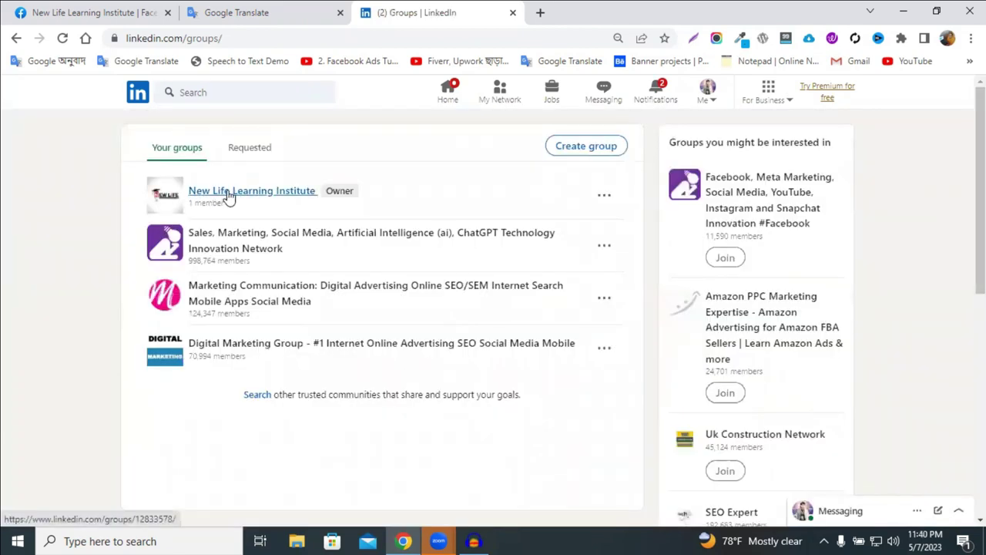
pyautogui.click(229, 196)
pyautogui.scroll(-5, 253, 379)
pyautogui.scroll(5, 254, 378)
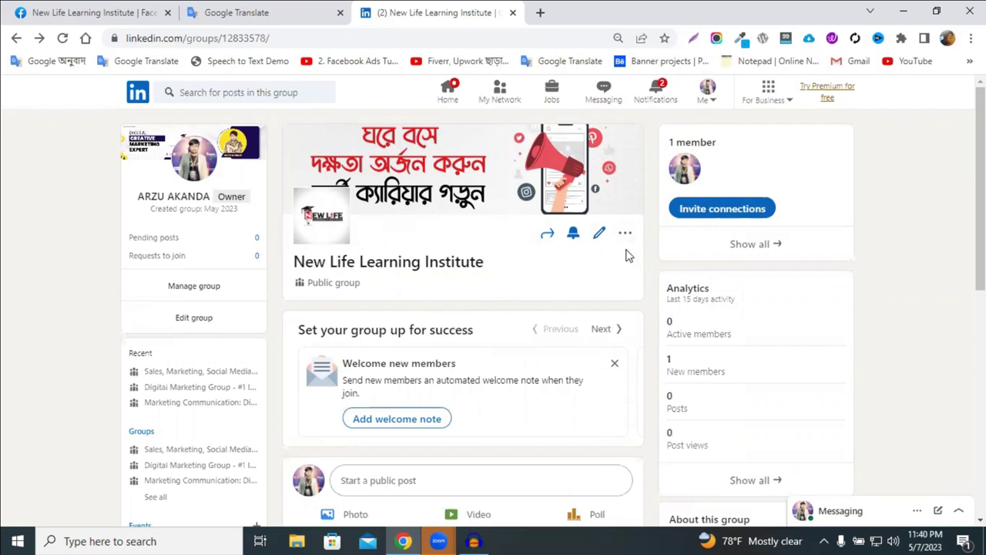
# - Open the group's edit form from its header, review the details and permissions, and close the form without saving
pyautogui.click(600, 234)
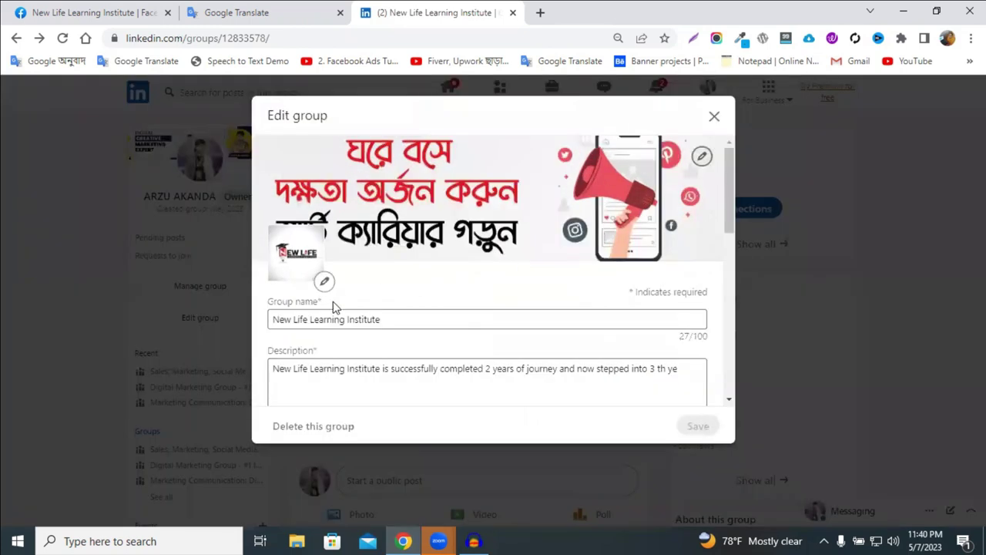
pyautogui.scroll(-1, 497, 295)
pyautogui.scroll(-10, 497, 295)
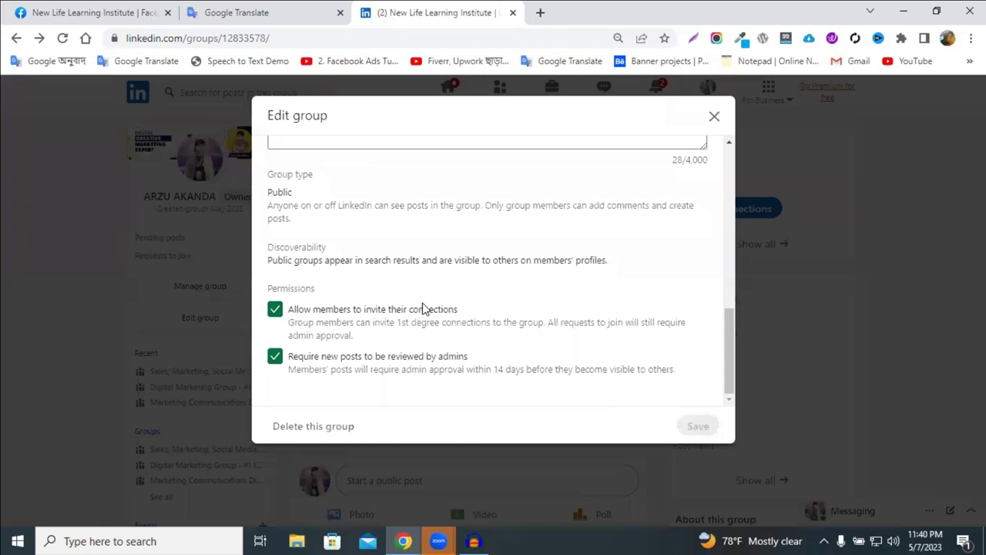
pyautogui.scroll(10, 432, 304)
pyautogui.click(714, 116)
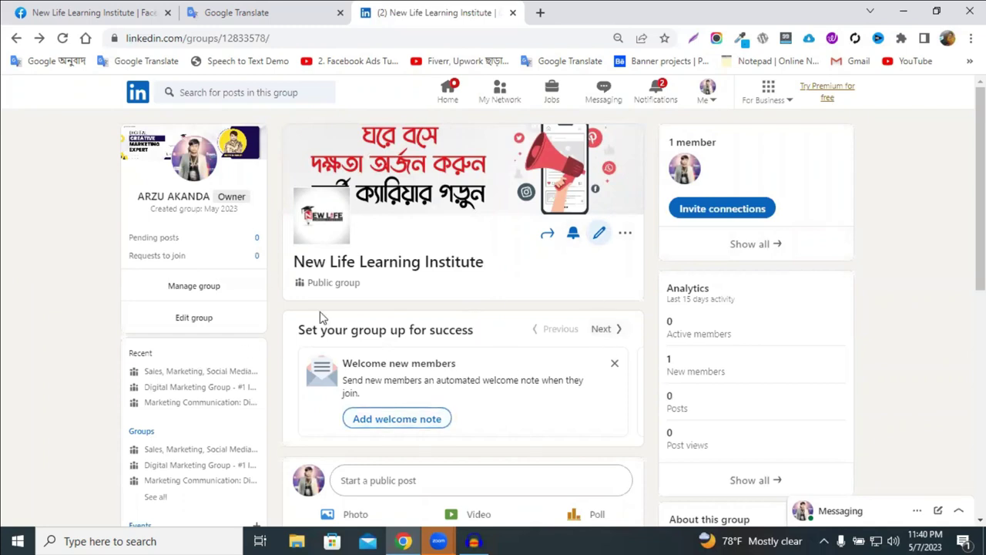
# - Reopen the Edit group form, review the settings through to the option for deleting the group, and close it without changes
pyautogui.scroll(-1, 324, 347)
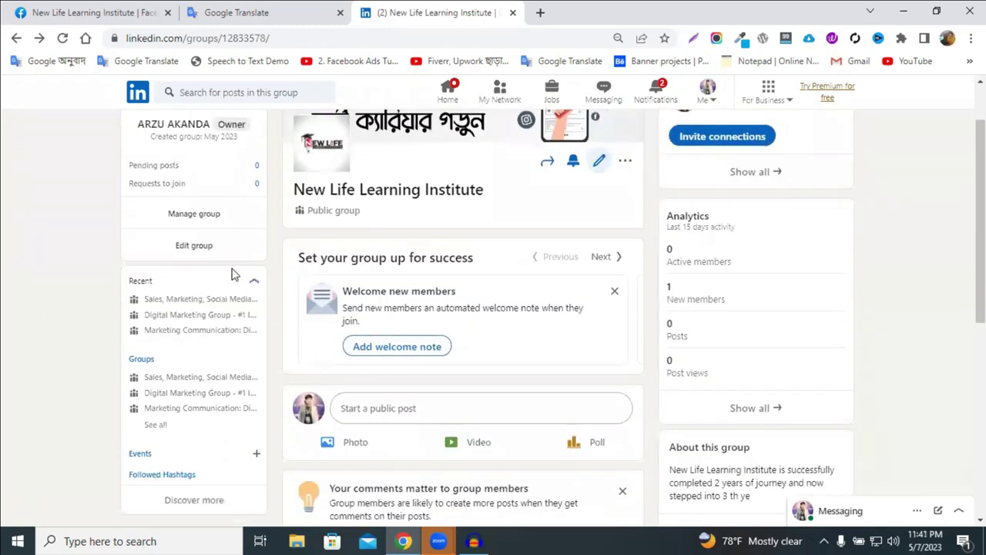
pyautogui.click(185, 247)
pyautogui.scroll(-2, 407, 354)
pyautogui.scroll(-5, 407, 365)
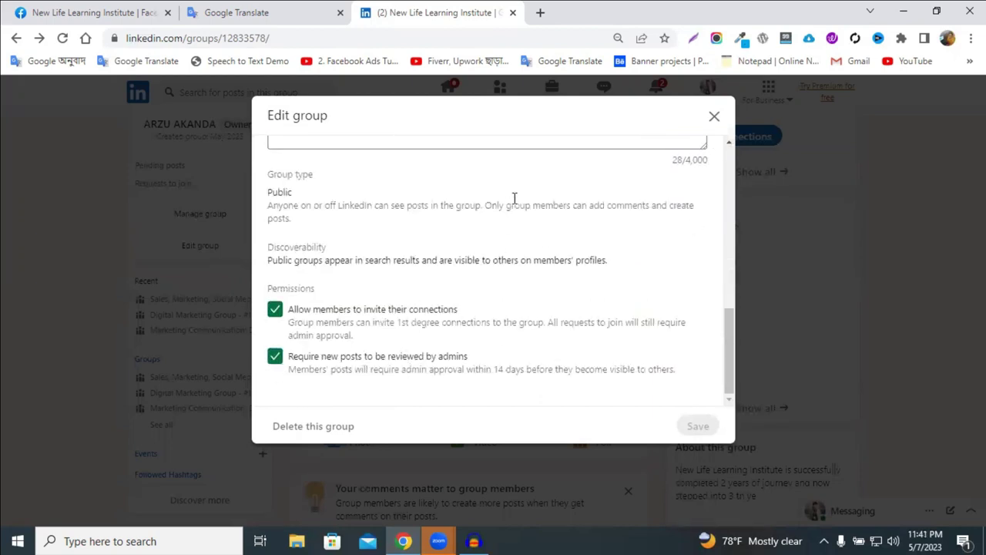
pyautogui.scroll(7, 594, 275)
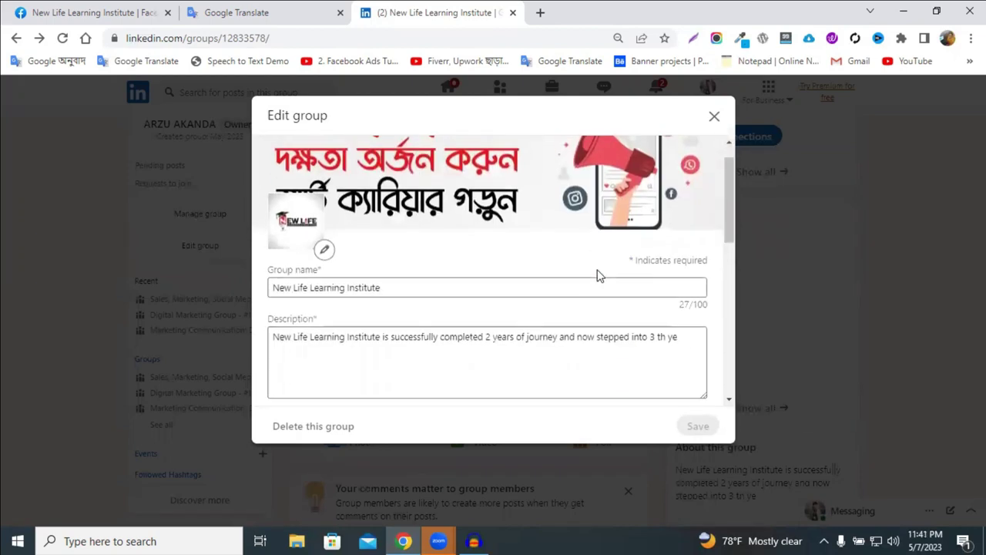
pyautogui.scroll(-6, 600, 276)
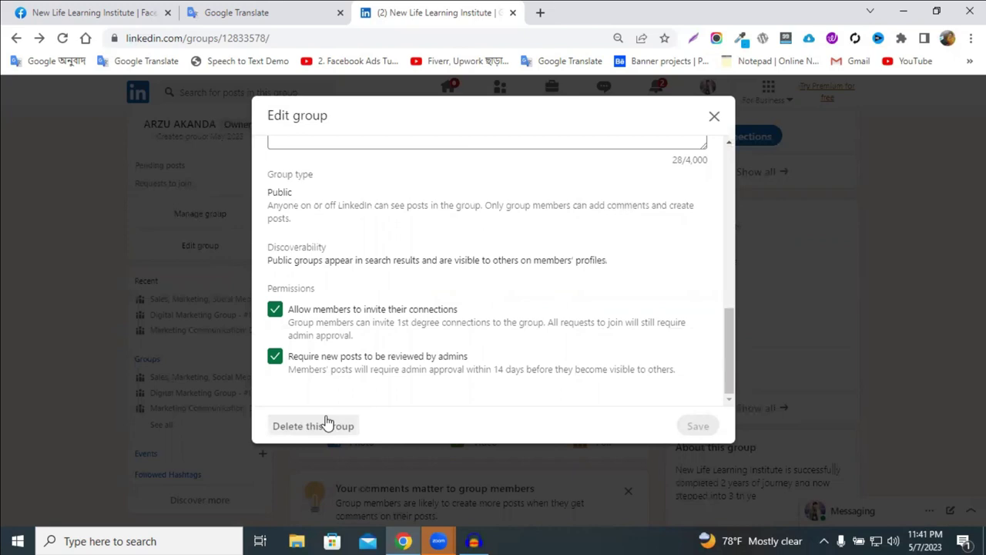
pyautogui.click(714, 117)
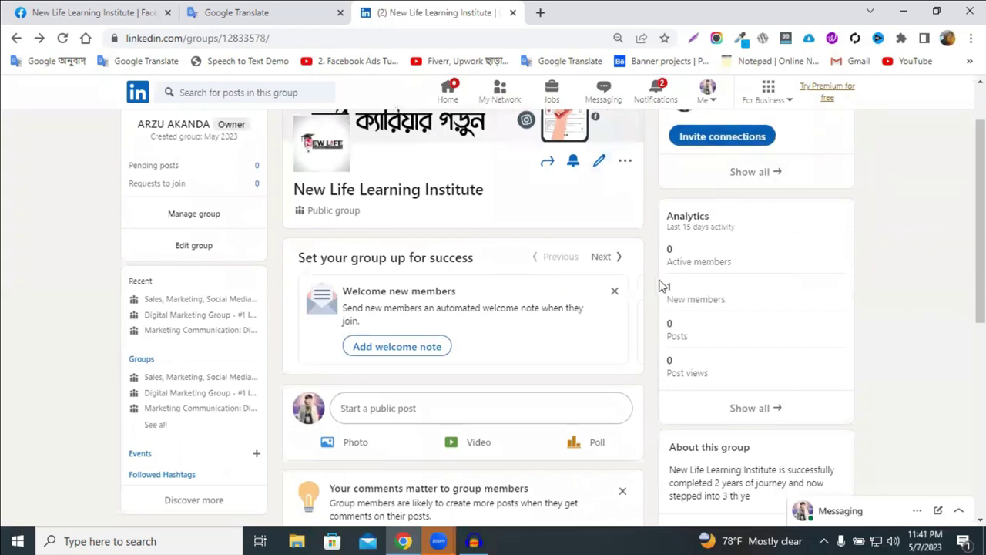
# - Look over the rest of the group page and open the group's management page at the member list
pyautogui.scroll(-5, 574, 285)
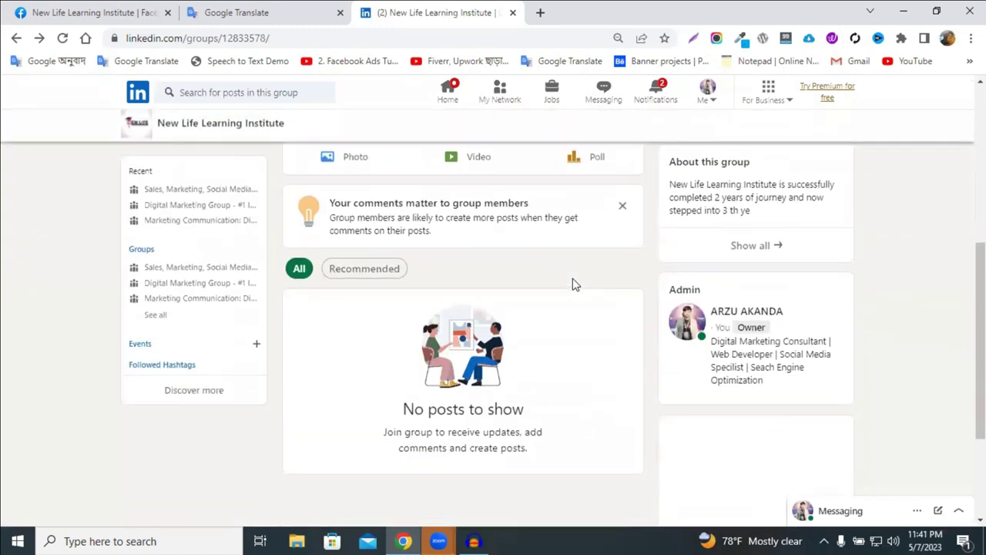
pyautogui.scroll(-5, 619, 282)
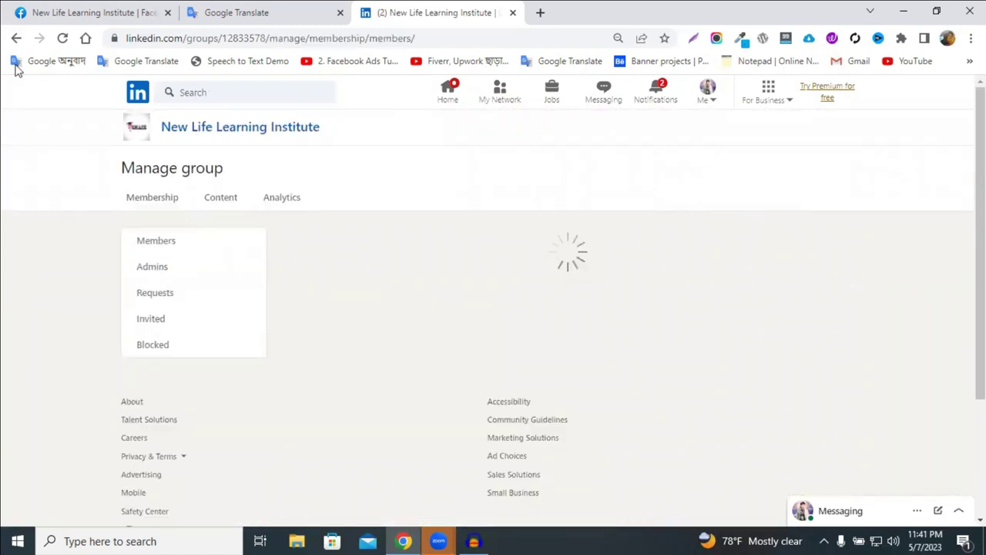
pyautogui.click(16, 38)
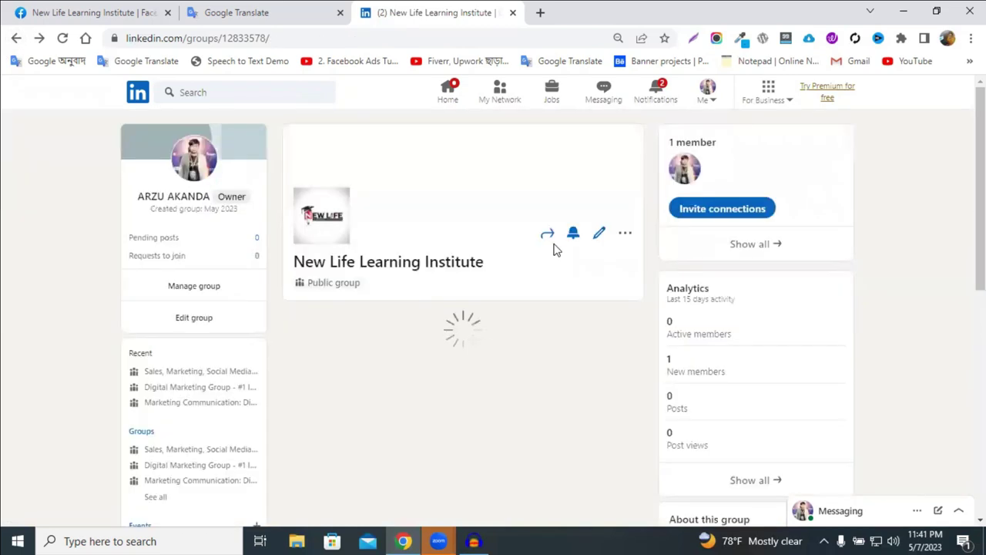
pyautogui.click(199, 292)
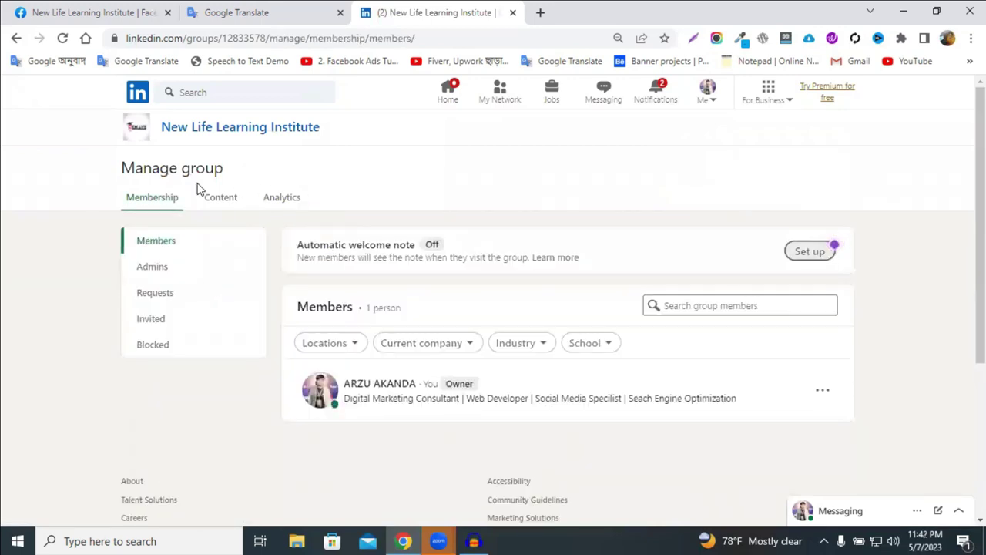
# - Examine the group's Members and Admins lists, and view the options available for the owner among the admins
pyautogui.click(205, 266)
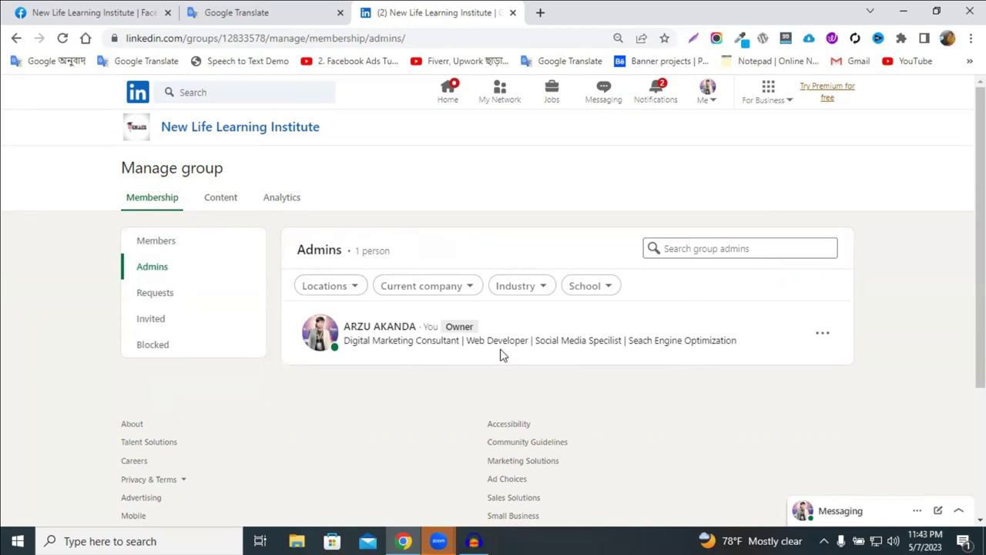
pyautogui.click(167, 254)
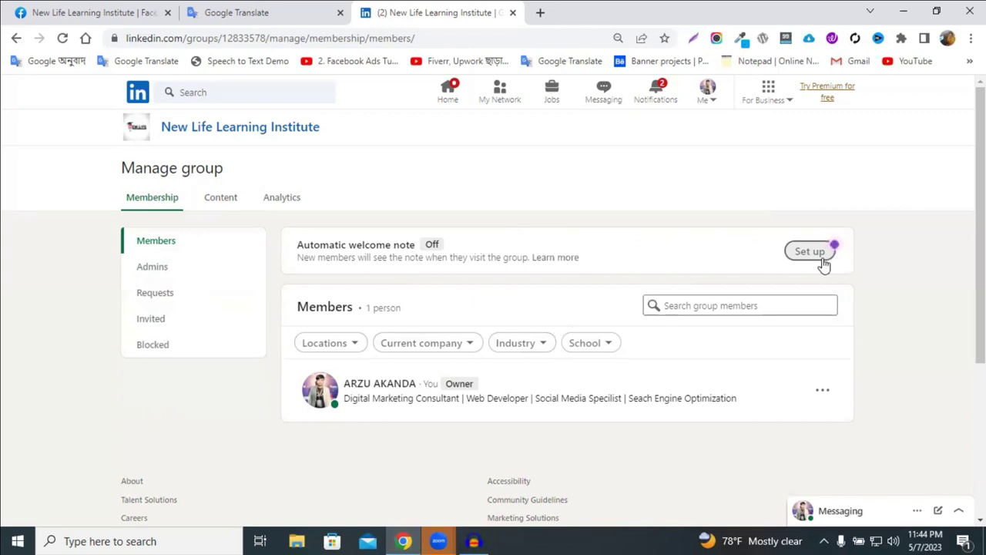
pyautogui.click(162, 272)
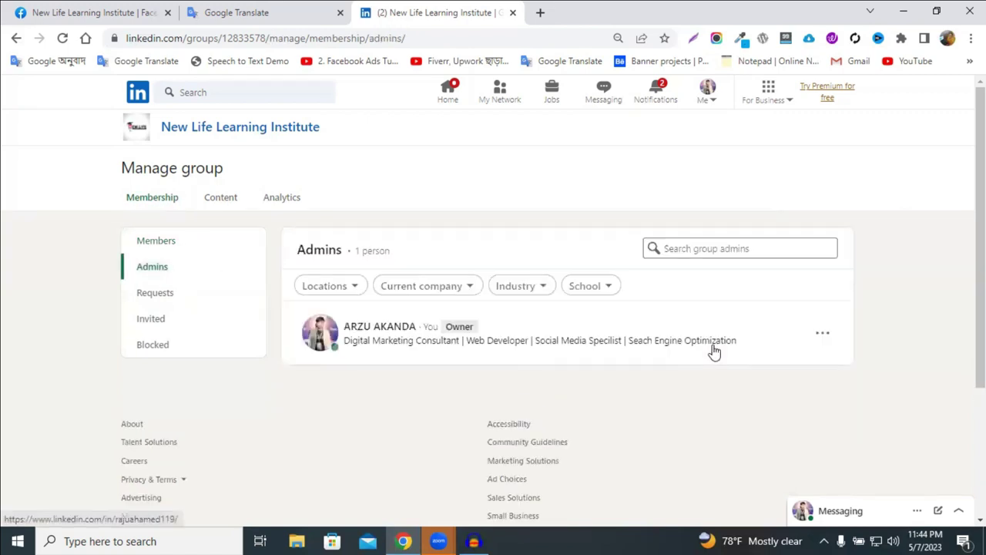
pyautogui.click(822, 332)
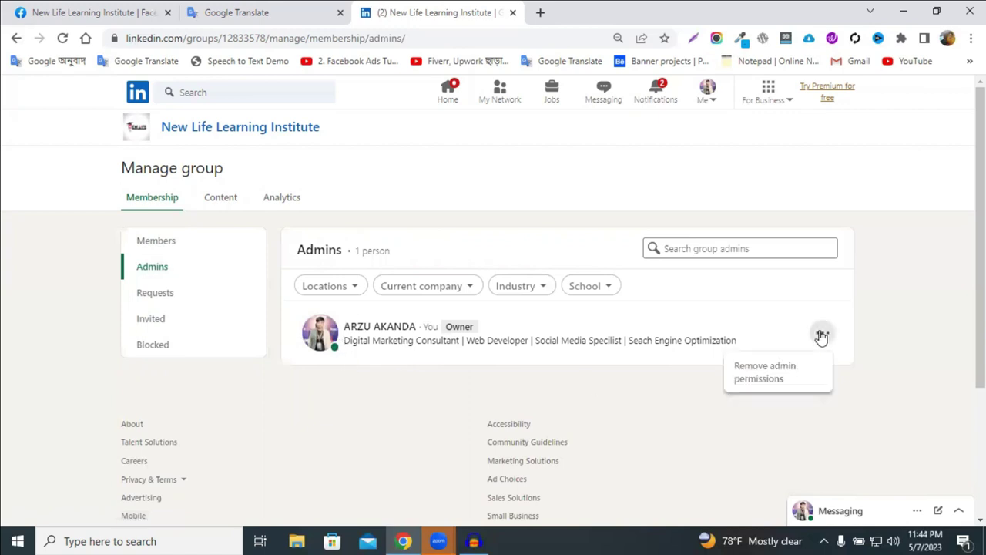
pyautogui.click(624, 393)
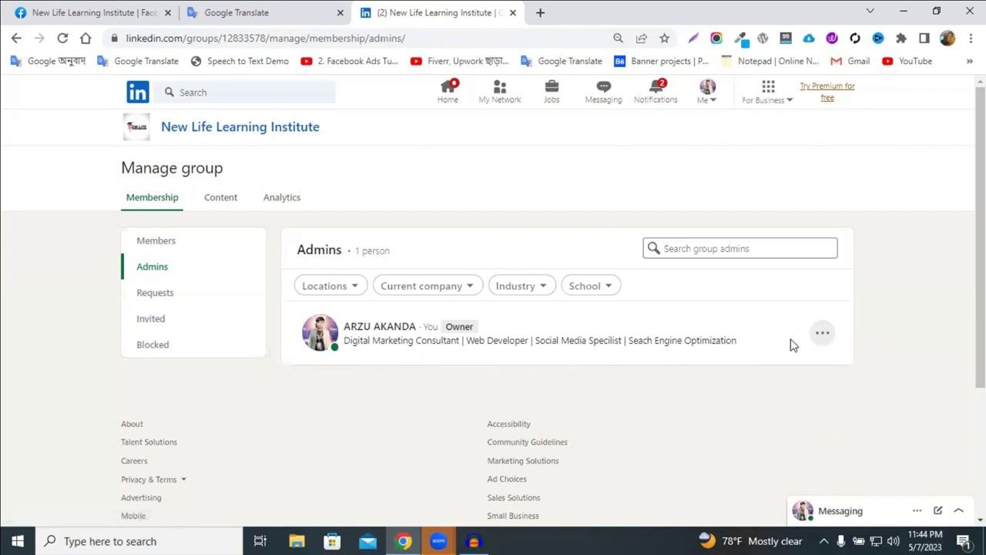
# - Examine the group's join requests, invited connections and blocked members, and its pending posts
pyautogui.click(177, 297)
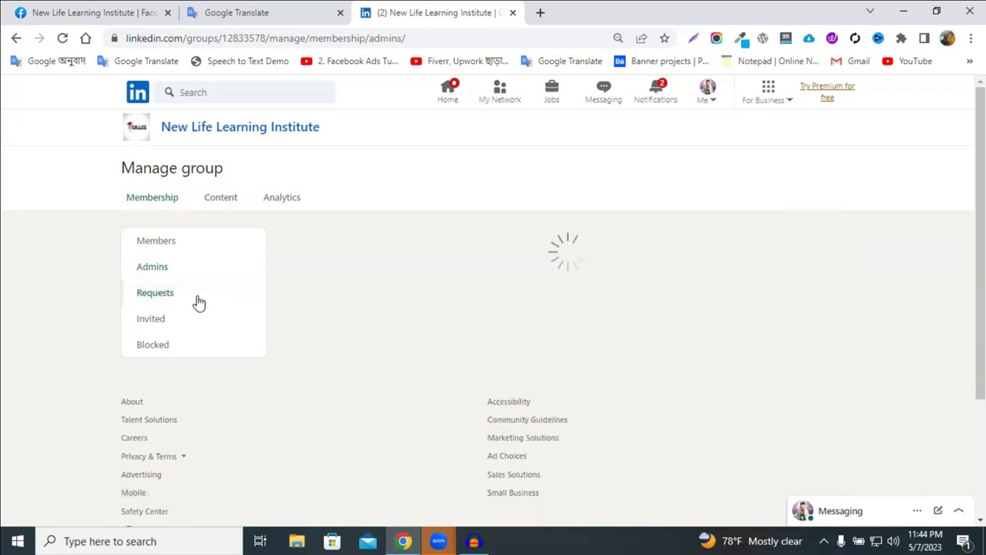
pyautogui.scroll(-1, 463, 385)
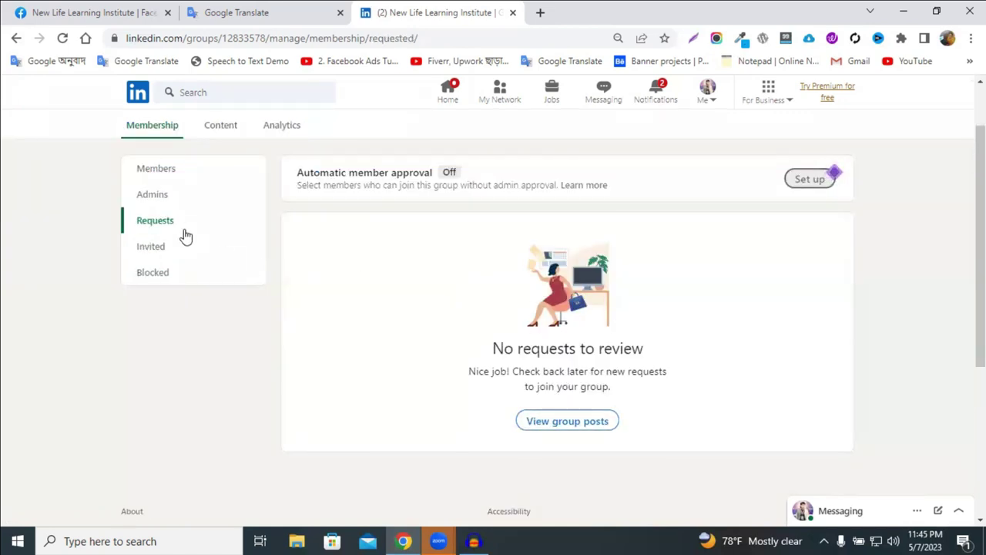
pyautogui.click(165, 250)
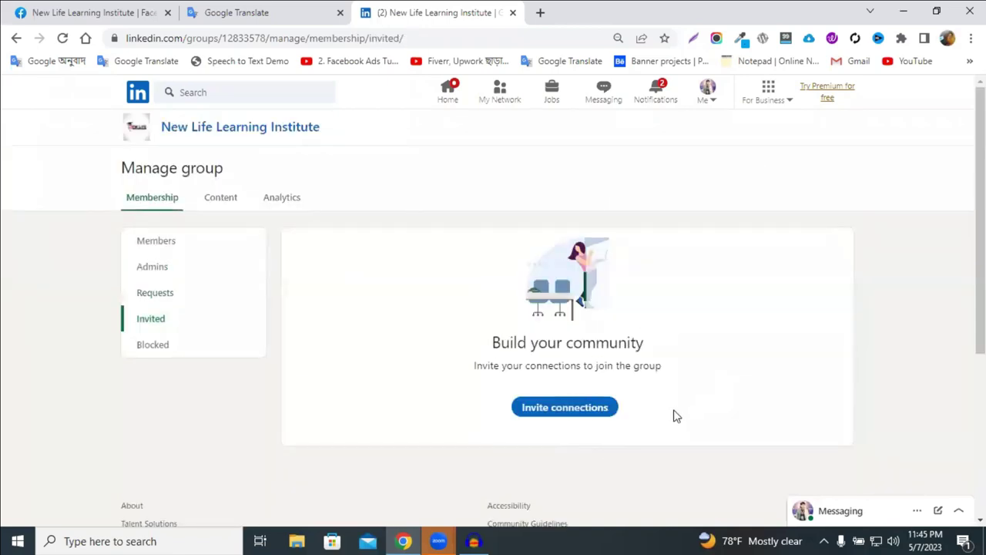
pyautogui.click(171, 347)
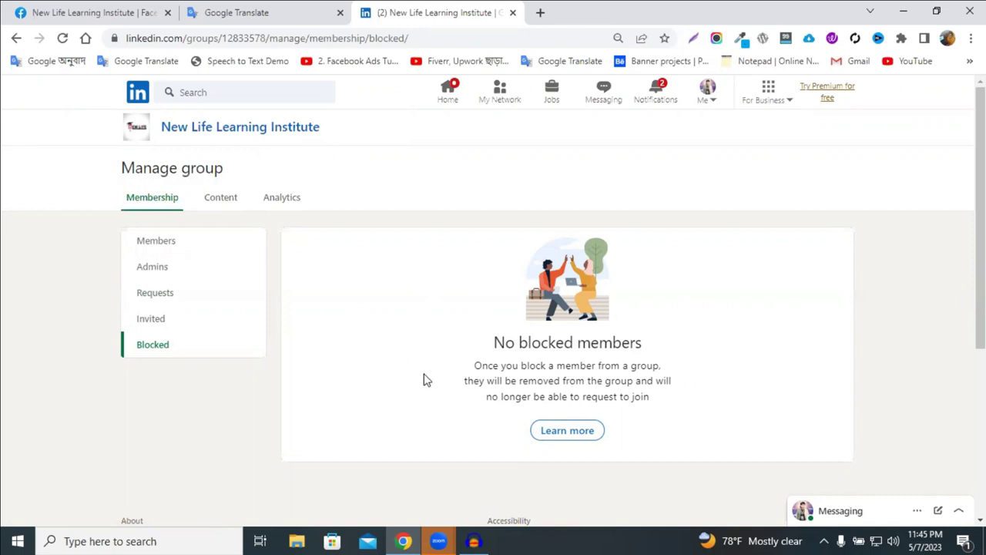
pyautogui.click(221, 198)
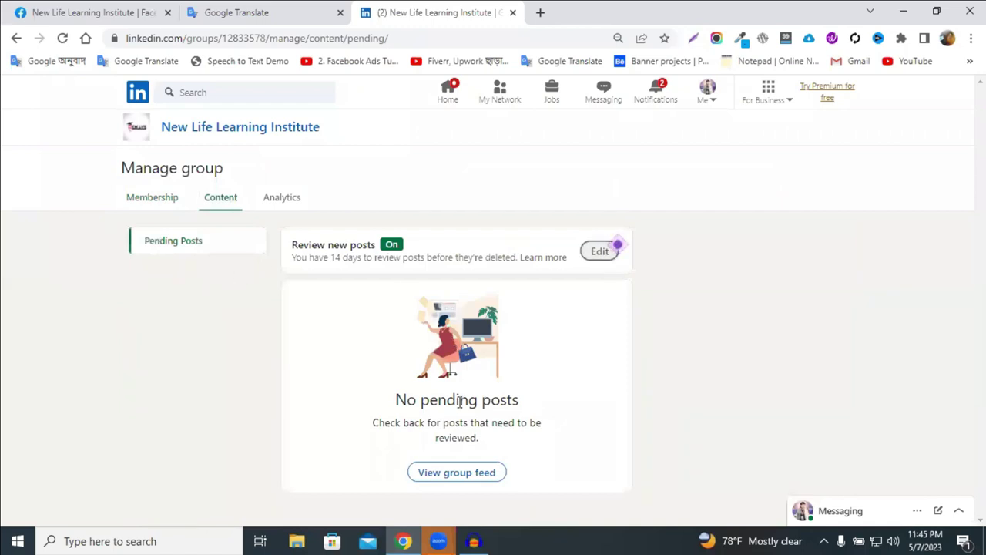
# - Examine the group's growth analytics, including the growth highlights, growth chart and member demographics
pyautogui.click(283, 202)
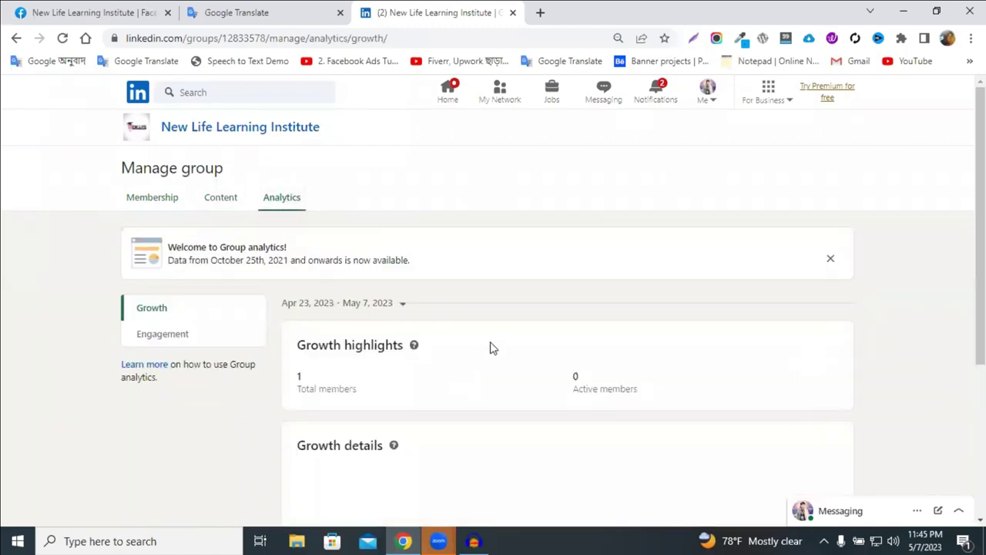
pyautogui.scroll(-1, 462, 364)
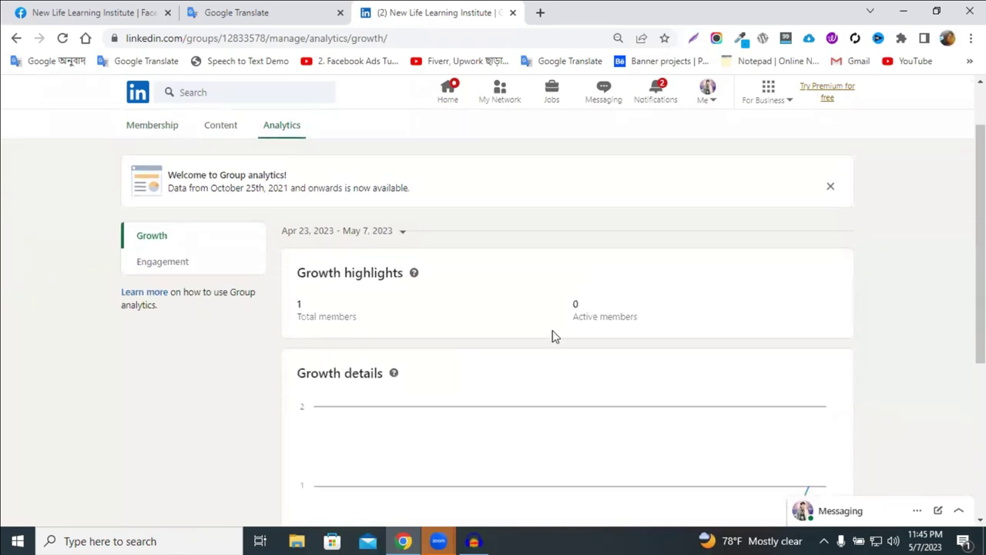
pyautogui.scroll(-2, 416, 373)
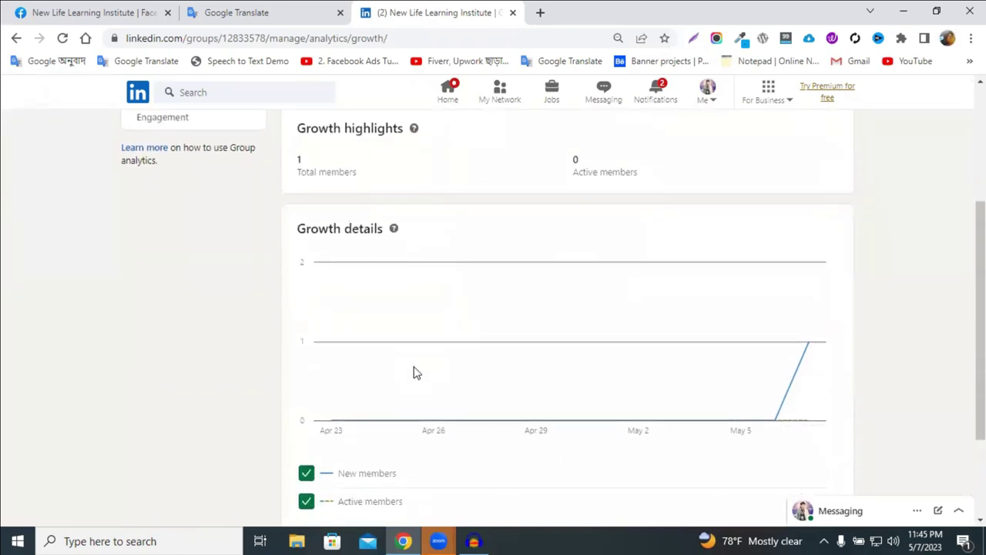
pyautogui.scroll(-2, 401, 371)
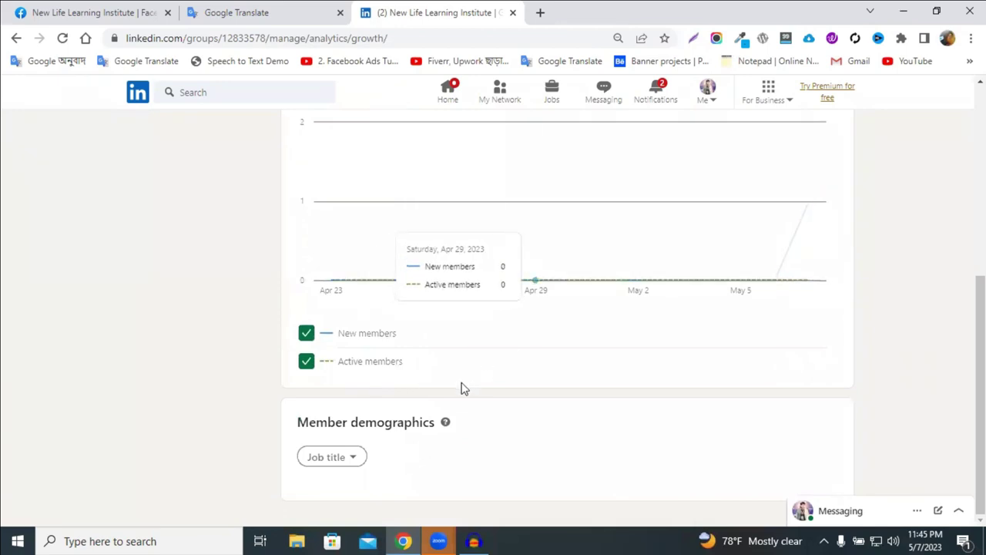
pyautogui.scroll(5, 351, 373)
# - Examine the group's engagement analytics, including the highlights, engagement details and most engaging group posts
pyautogui.click(168, 342)
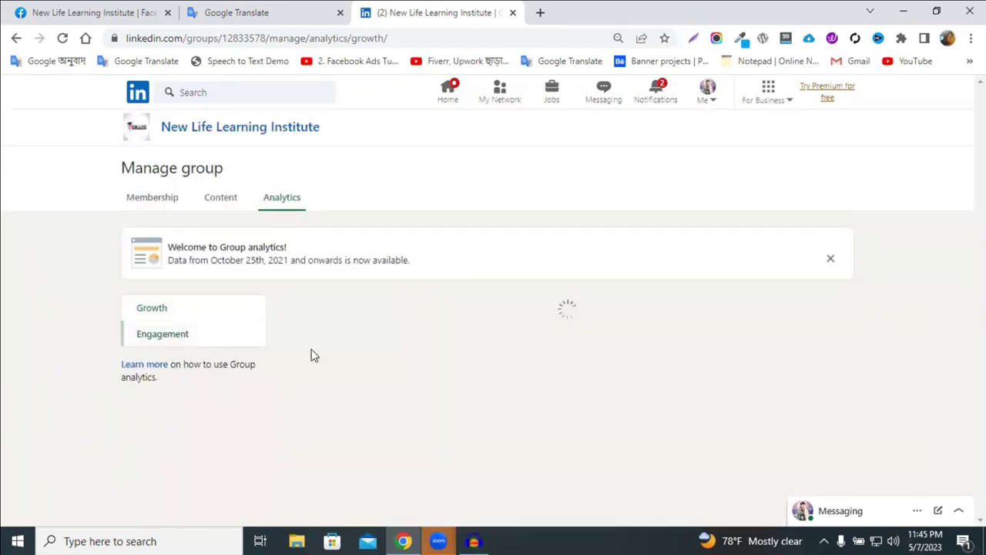
pyautogui.scroll(-1, 591, 369)
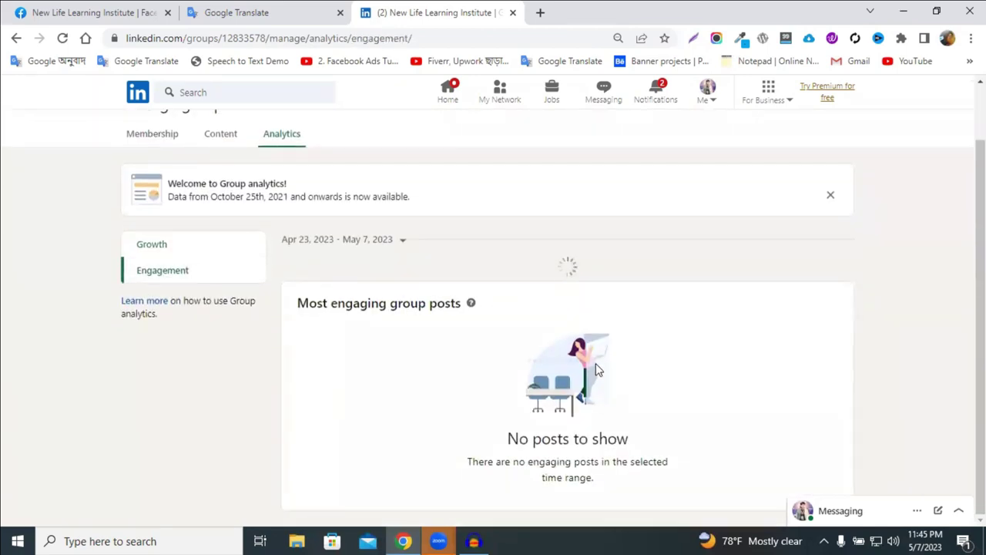
pyautogui.scroll(-5, 547, 331)
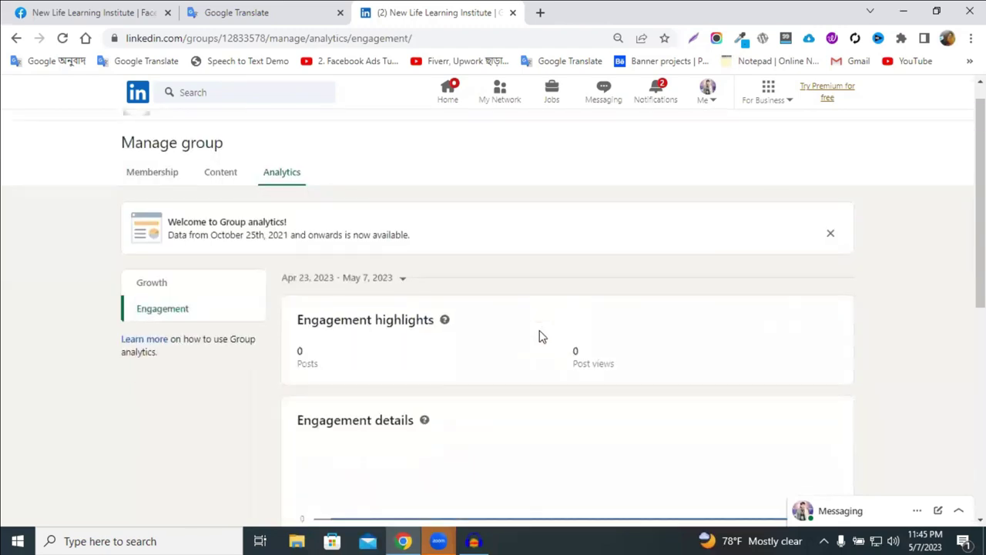
pyautogui.scroll(-2, 568, 322)
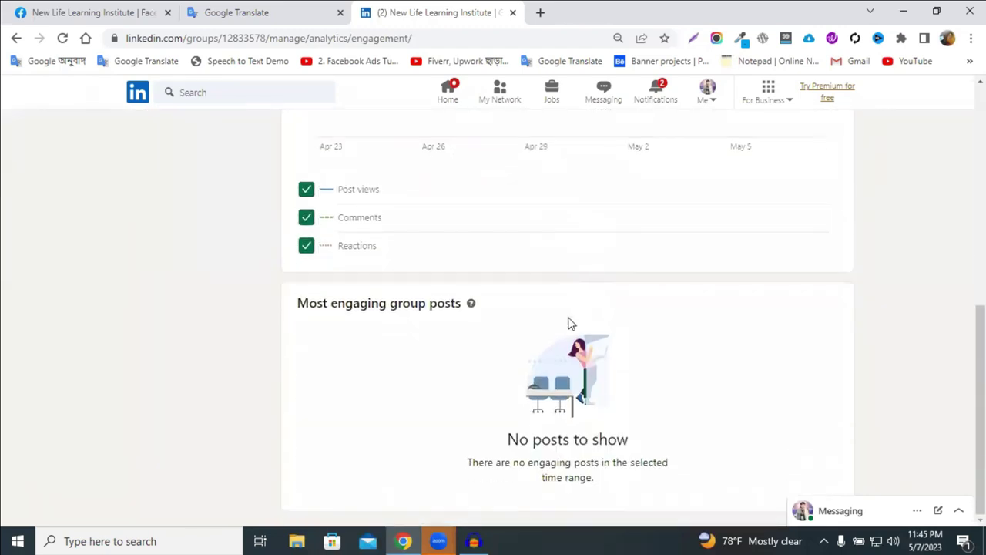